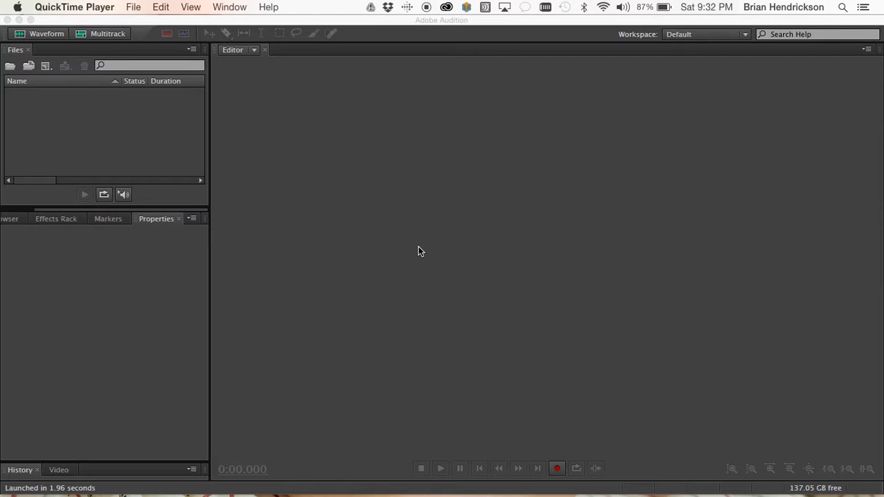
Start a new multitrack session and name it "Class Demonstration"
{"action": "left_click", "coordinate": [306, 116]}
{"action": "left_click", "coordinate": [92, 7]}
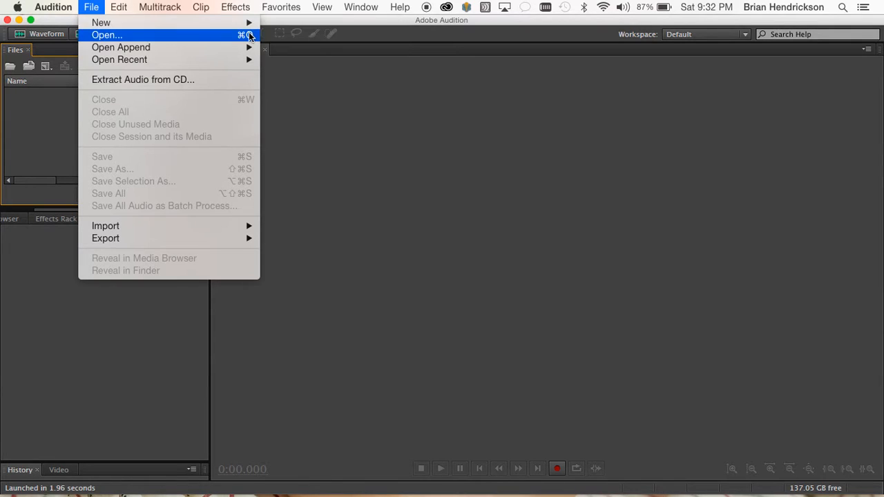
{"action": "mouse_move", "coordinate": [245, 13]}
{"action": "mouse_move", "coordinate": [96, 8]}
{"action": "mouse_move", "coordinate": [152, 23]}
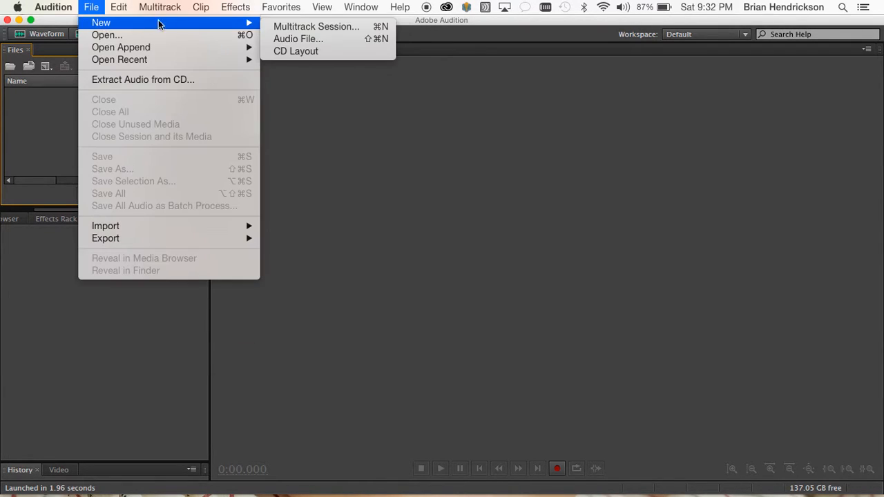
{"action": "left_click", "coordinate": [311, 27]}
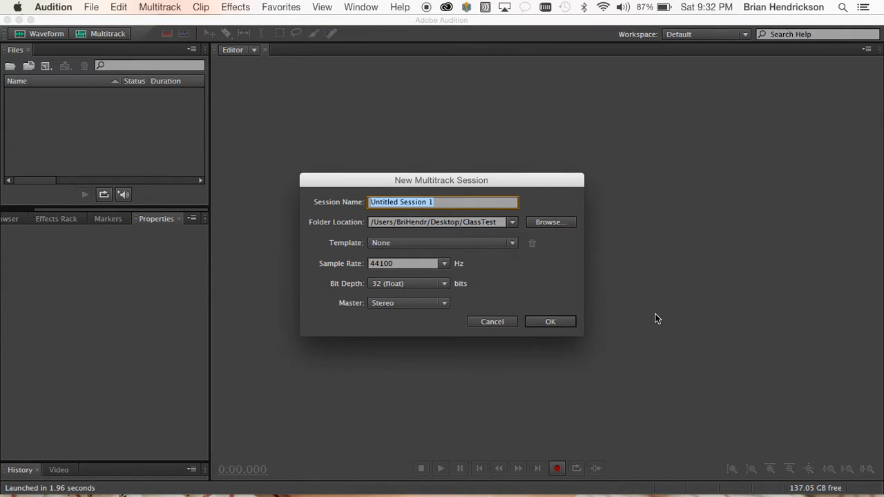
{"action": "type", "text": "Na"}
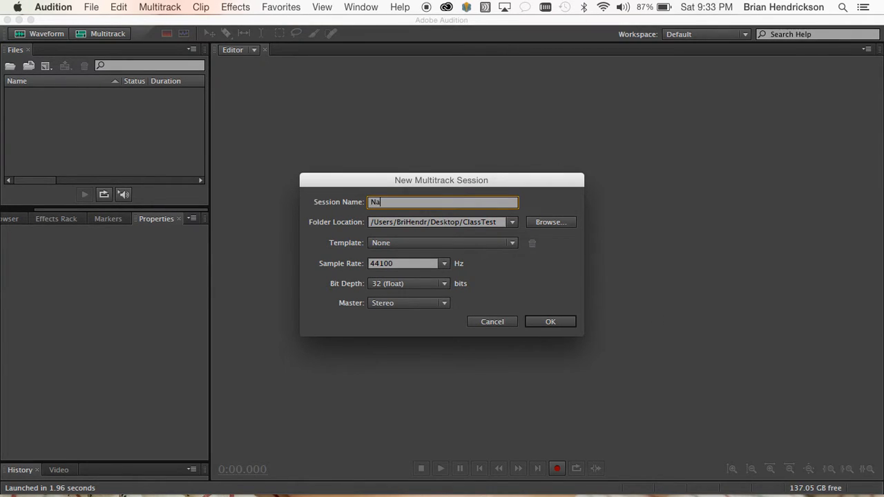
{"action": "key", "text": "BackSpace"}
{"action": "key", "text": "BackSpace"}
{"action": "type", "text": "Class Demonstration"}
{"action": "key", "text": "Tab"}
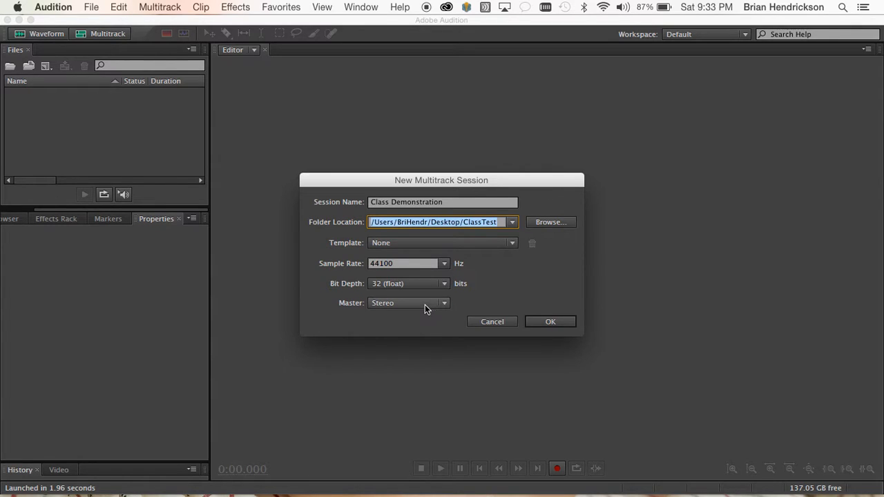
Set the session's folder location to ClassDemonstration on the Desktop, then create that folder and the session
{"action": "left_click", "coordinate": [502, 221]}
{"action": "key", "text": "BackSpace"}
{"action": "key", "text": "BackSpace"}
{"action": "key", "text": "BackSpace"}
{"action": "key", "text": "BackSpace"}
{"action": "type", "text": "Demonstration"}
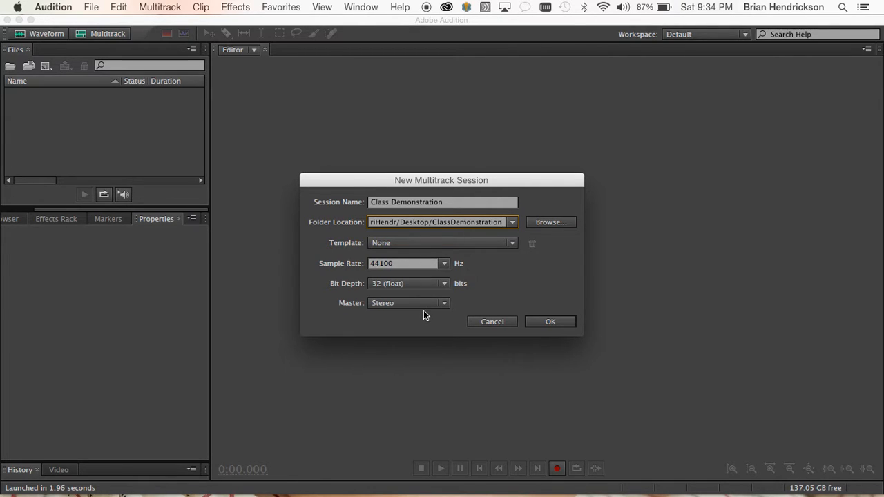
{"action": "left_click", "coordinate": [551, 325]}
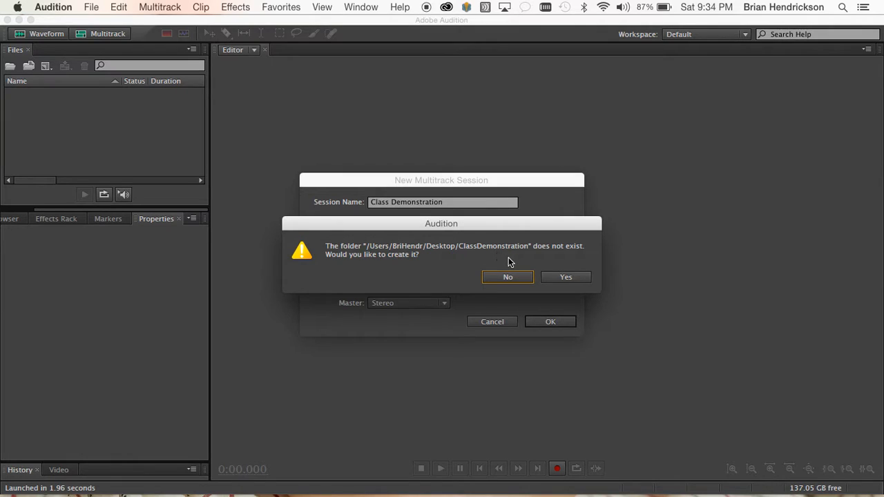
{"action": "left_click", "coordinate": [565, 277]}
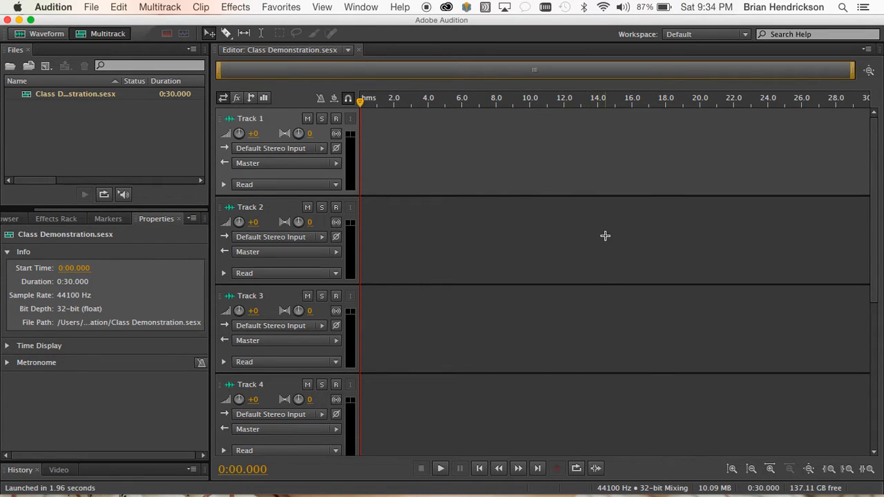
Import the Monday Morning QB MP3 from the Desktop and place it on Track 2, starting at about 3.7 seconds
{"action": "left_click", "coordinate": [90, 8]}
{"action": "mouse_move", "coordinate": [95, 27]}
{"action": "mouse_move", "coordinate": [113, 228]}
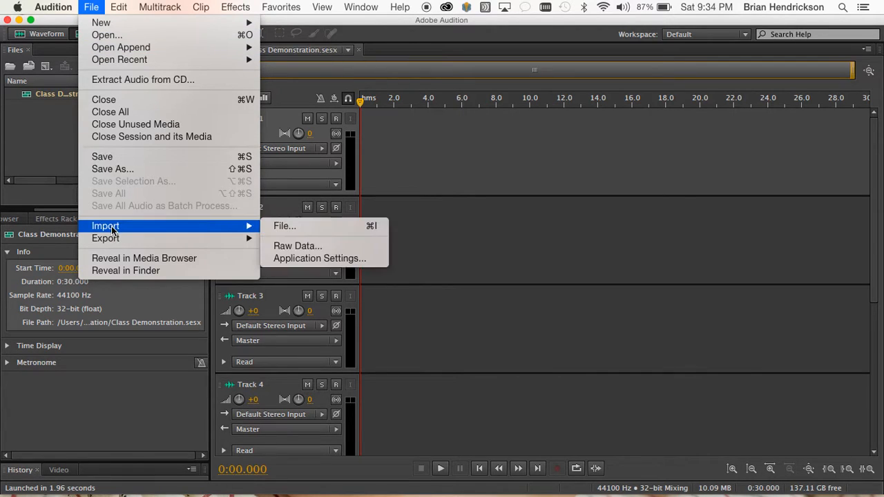
{"action": "left_click", "coordinate": [282, 226]}
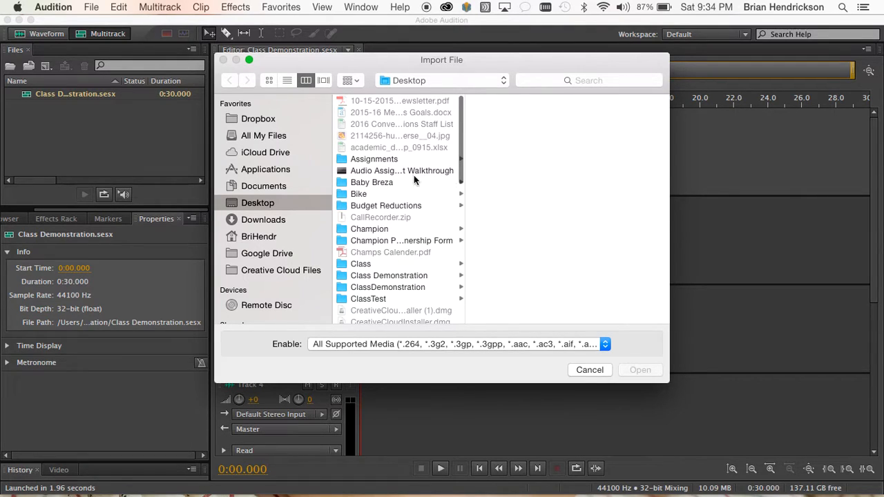
{"action": "scroll", "coordinate": [414, 177], "scroll_direction": "down", "scroll_amount": 3}
{"action": "scroll", "coordinate": [414, 178], "scroll_direction": "down", "scroll_amount": 5}
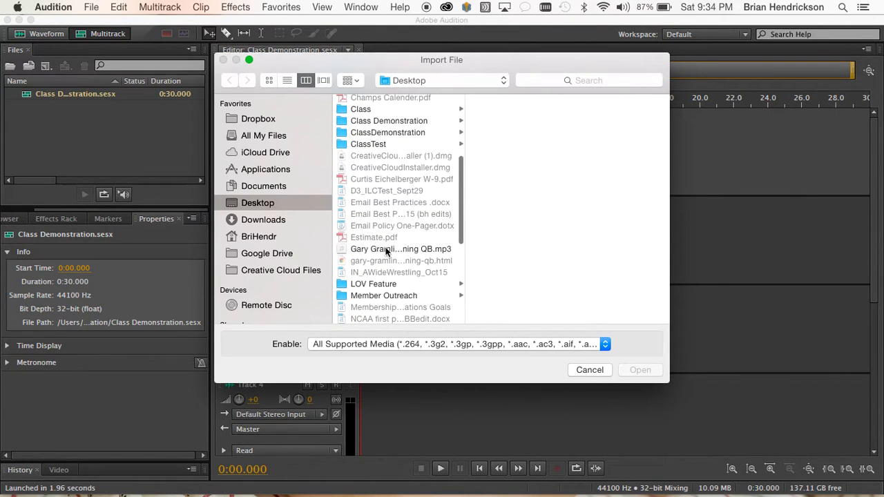
{"action": "left_click", "coordinate": [390, 250]}
{"action": "left_click", "coordinate": [639, 370]}
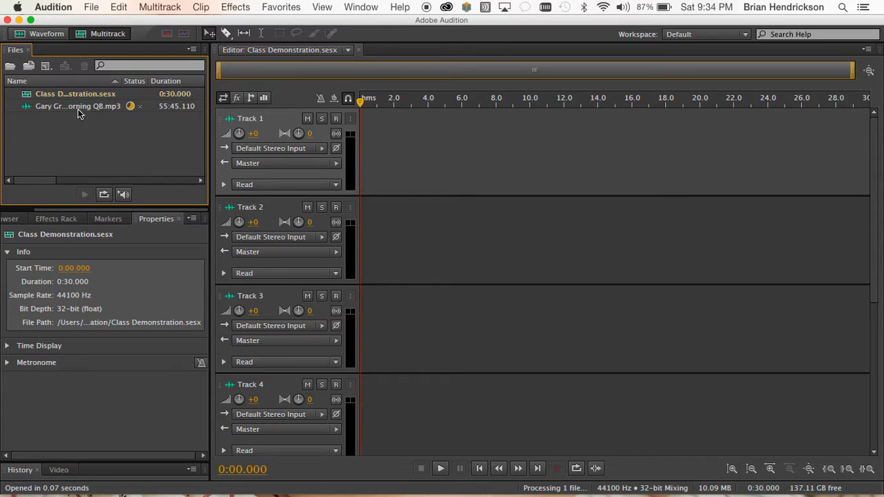
{"action": "left_click_drag", "start_coordinate": [77, 108], "coordinate": [425, 232]}
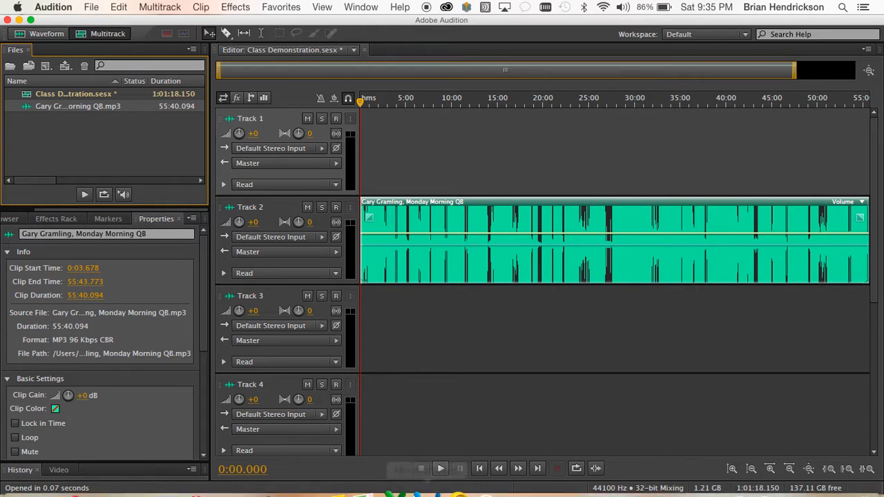
Switch to iTunes and look up the Create MP3 Version command for the VoiceMessage 17 track without running it
{"action": "mouse_move", "coordinate": [442, 493]}
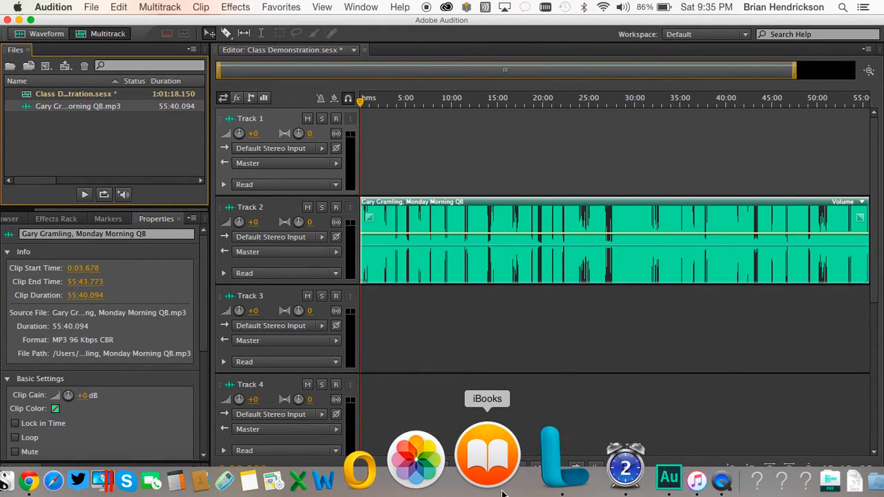
{"action": "left_click", "coordinate": [598, 476]}
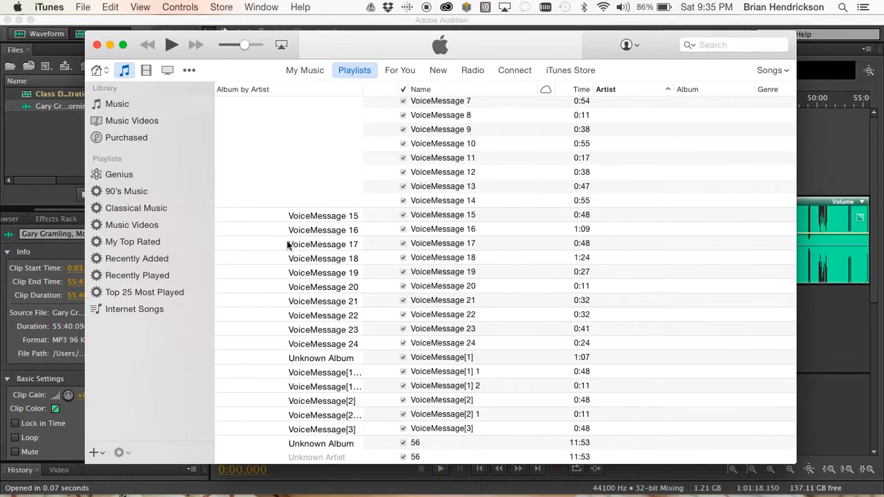
{"action": "left_click", "coordinate": [325, 247]}
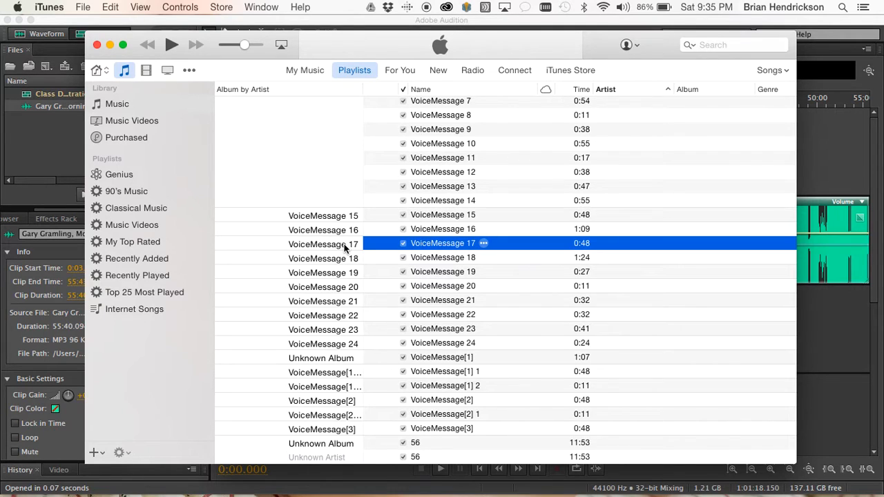
{"action": "right_click", "coordinate": [437, 247]}
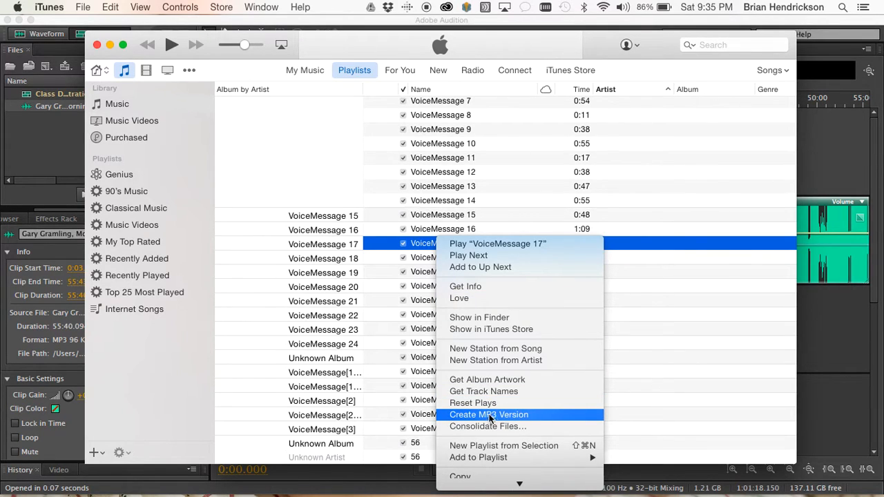
{"action": "left_click", "coordinate": [632, 402]}
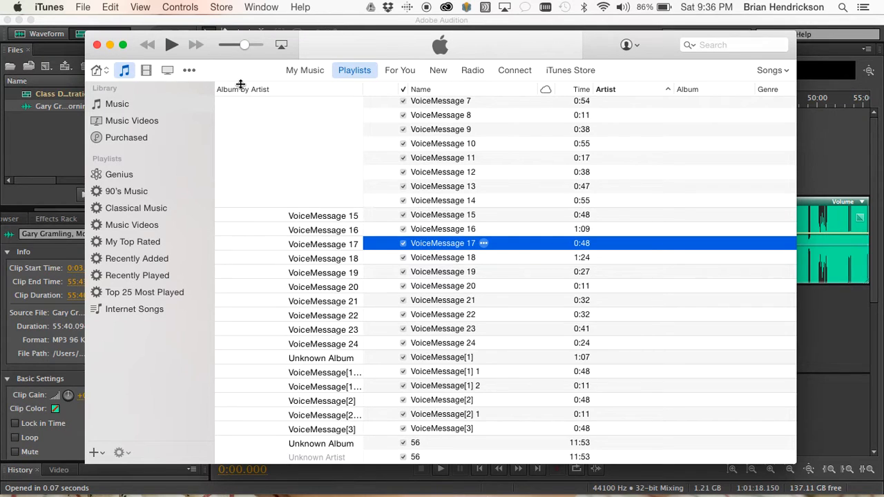
Review the encoder choices in the iTunes import settings, leave the preferences without saving, and minimize iTunes
{"action": "left_click", "coordinate": [81, 9]}
{"action": "mouse_move", "coordinate": [50, 9]}
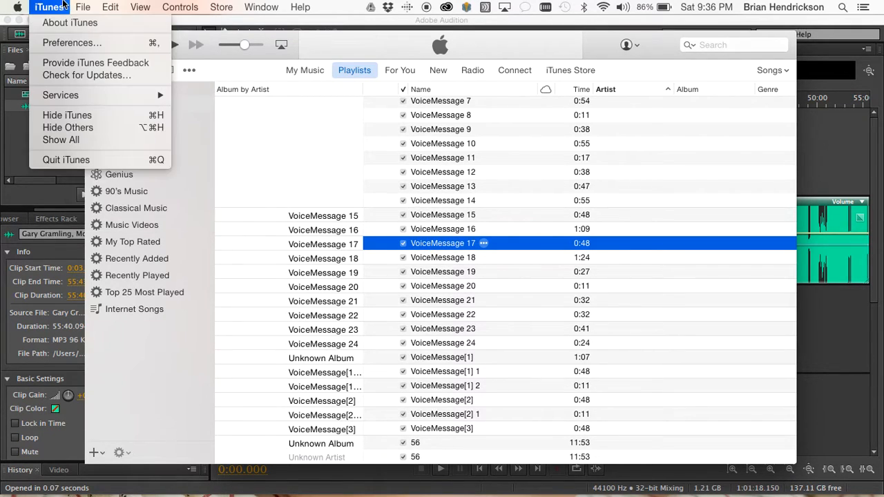
{"action": "left_click", "coordinate": [62, 44]}
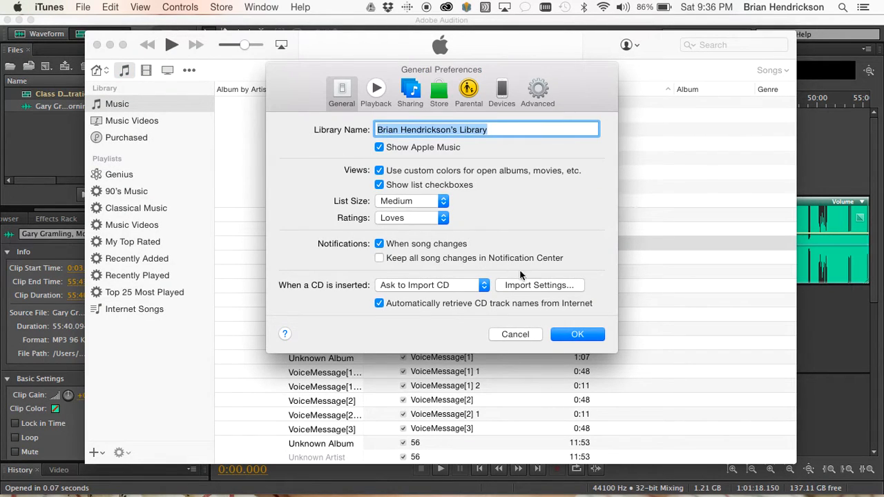
{"action": "left_click", "coordinate": [541, 288]}
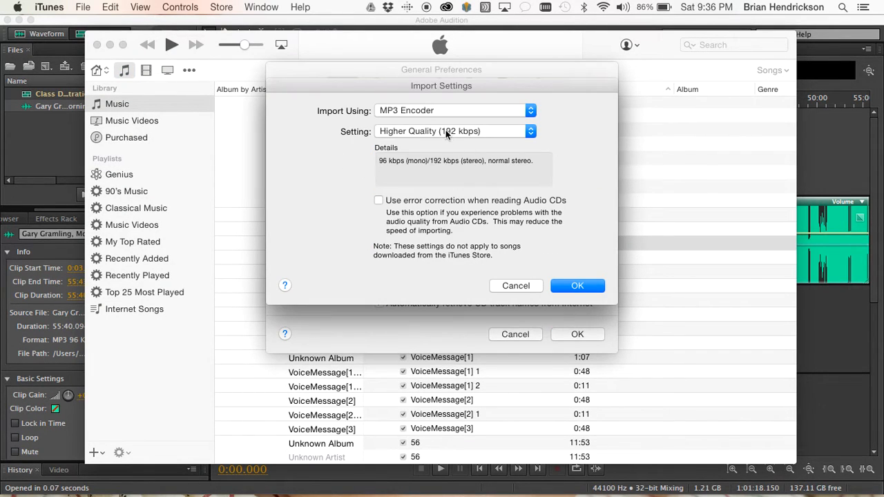
{"action": "left_click", "coordinate": [470, 110]}
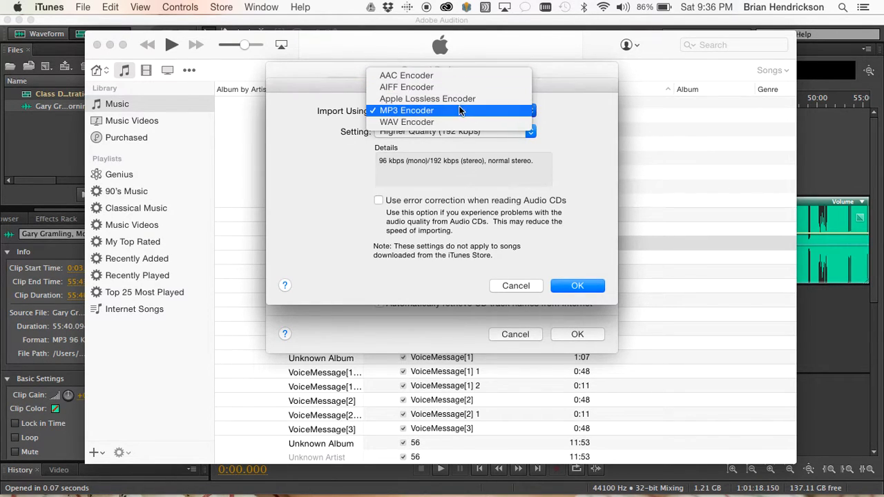
{"action": "left_click", "coordinate": [516, 111]}
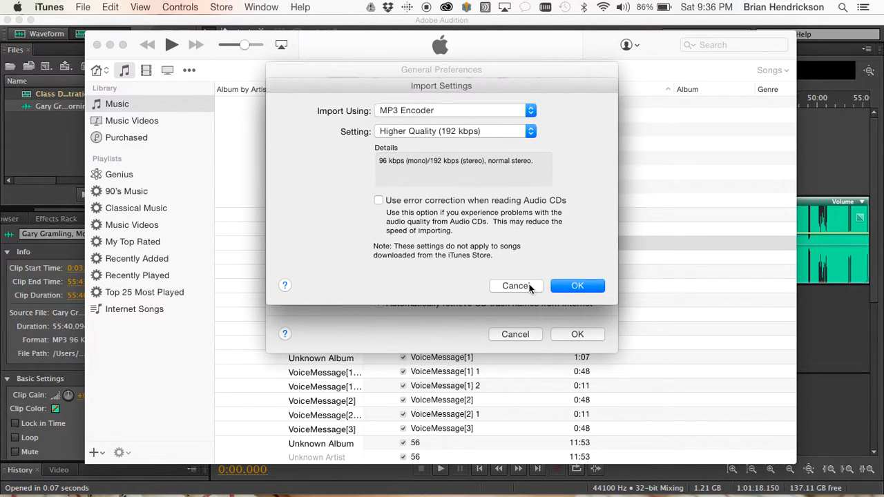
{"action": "left_click", "coordinate": [529, 287]}
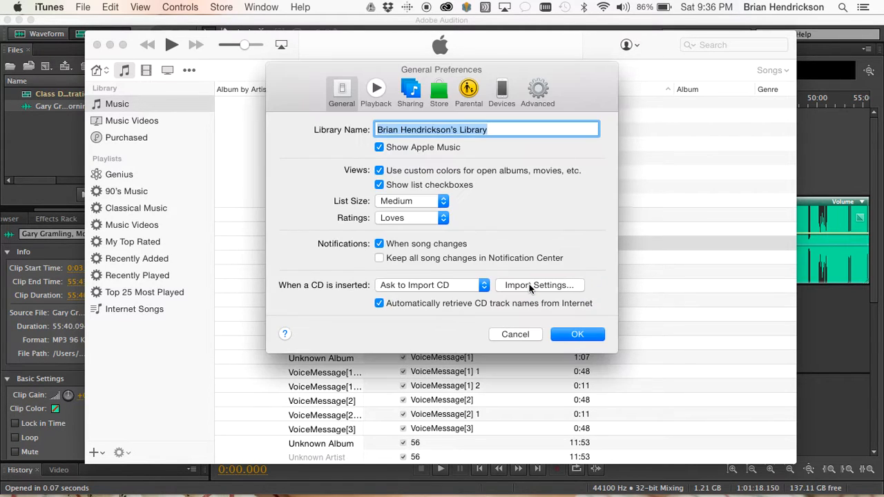
{"action": "left_click", "coordinate": [522, 342]}
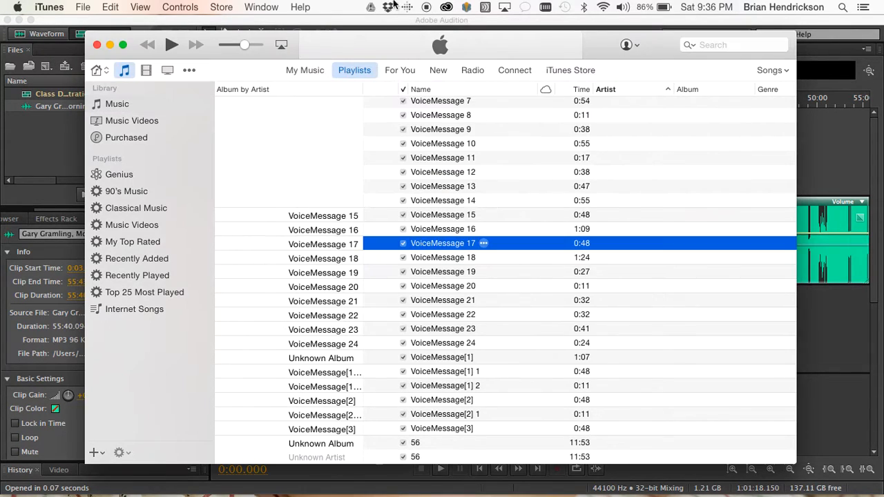
{"action": "left_click", "coordinate": [110, 44]}
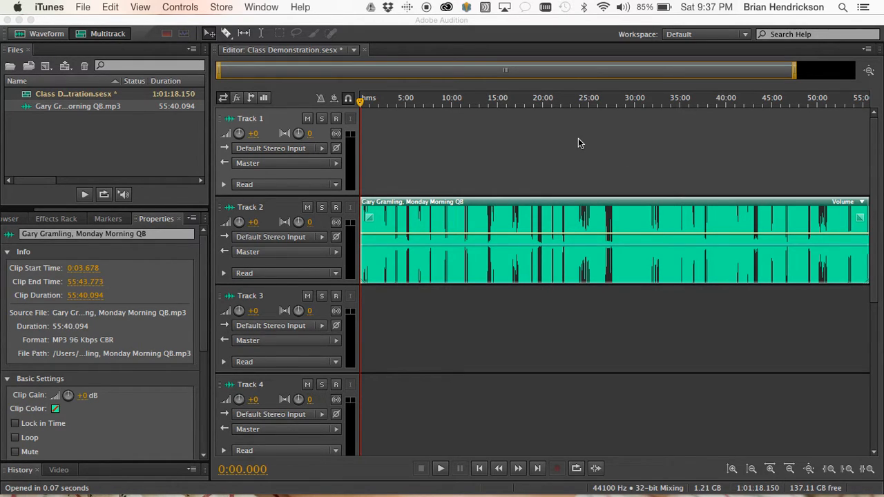
Return to Audition and examine the beginning of the Track 2 clip up close, in both the multitrack and waveform editors
{"action": "left_click", "coordinate": [522, 222]}
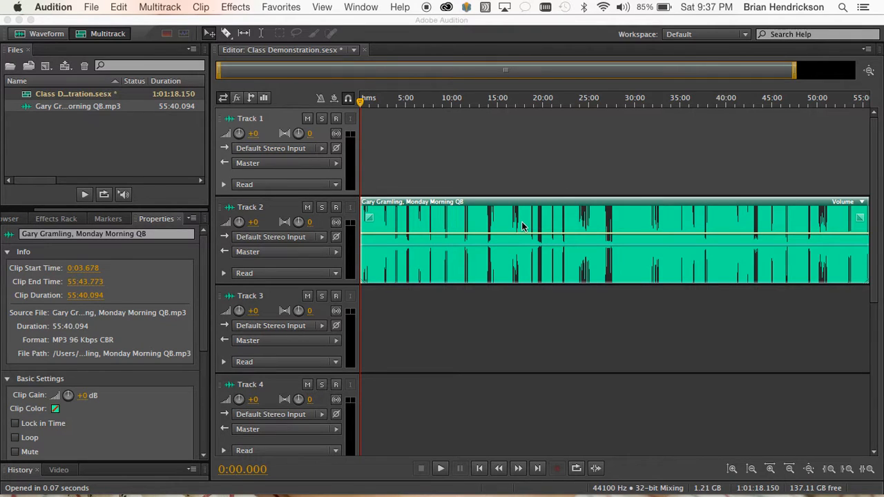
{"action": "scroll", "coordinate": [524, 228], "scroll_direction": "up", "scroll_amount": 1}
{"action": "scroll", "coordinate": [525, 228], "scroll_direction": "up", "scroll_amount": 5}
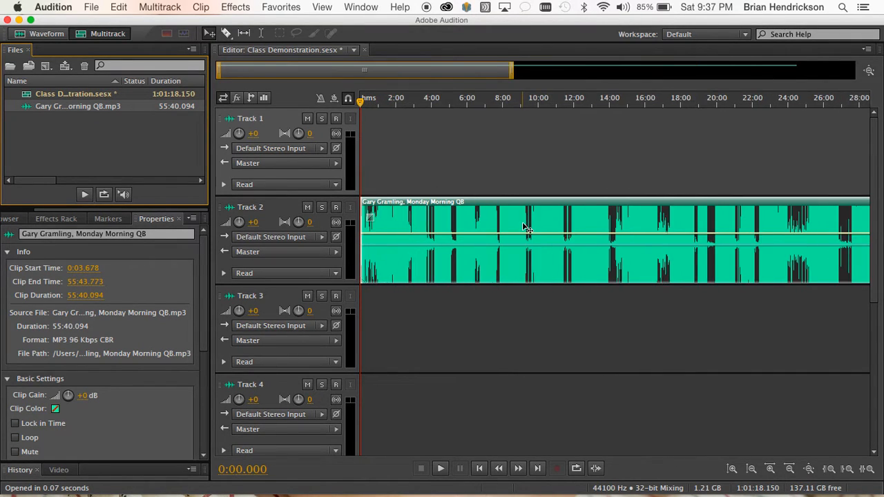
{"action": "scroll", "coordinate": [525, 228], "scroll_direction": "up", "scroll_amount": 5}
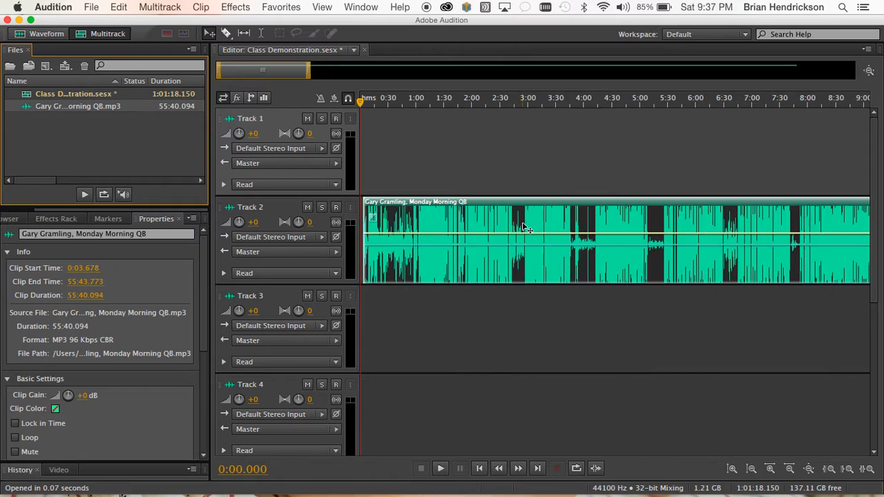
{"action": "scroll", "coordinate": [525, 228], "scroll_direction": "up", "scroll_amount": 5}
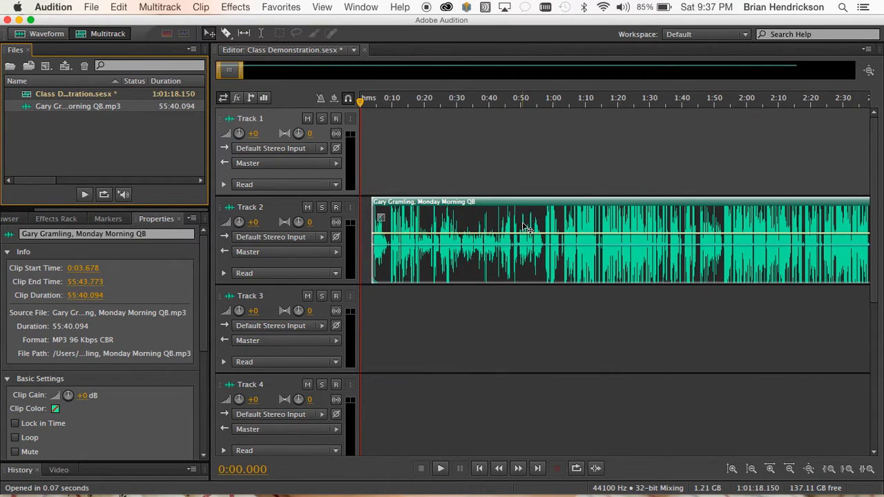
{"action": "scroll", "coordinate": [525, 228], "scroll_direction": "up", "scroll_amount": 2}
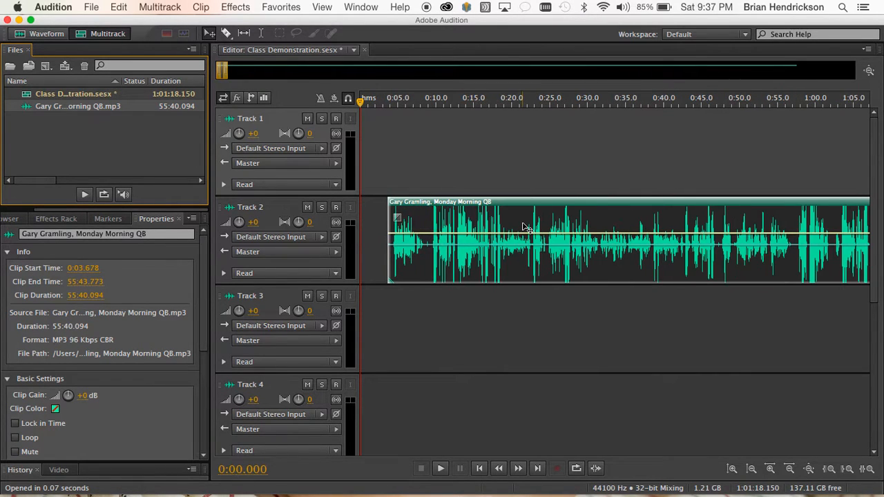
{"action": "left_click", "coordinate": [47, 33]}
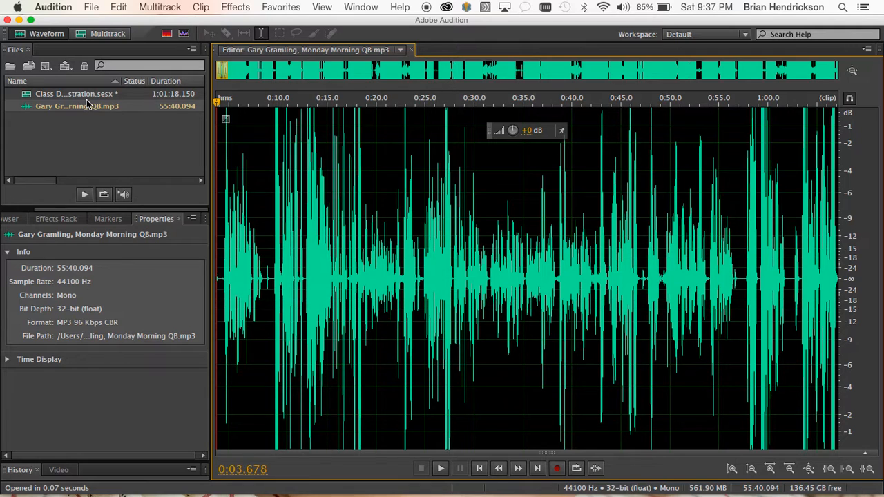
{"action": "left_click", "coordinate": [103, 35]}
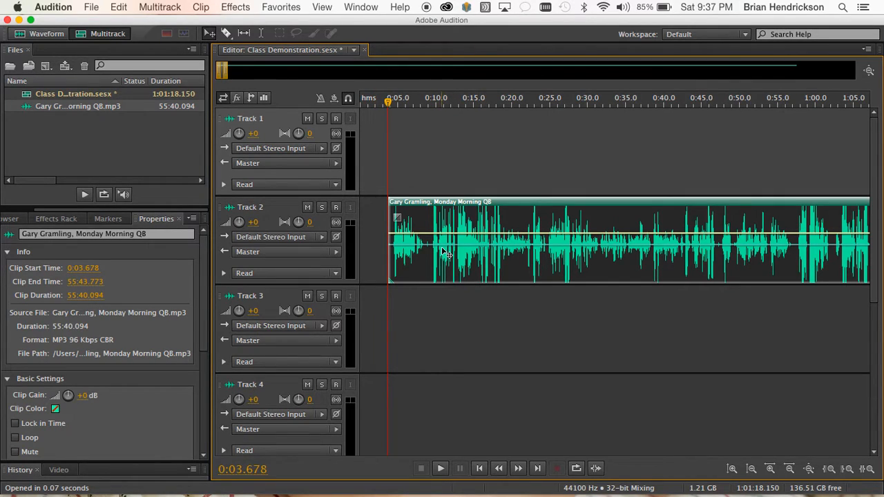
Split the Monday Morning QB clip on Track 2 with the Razor tool at about 9.2 and 22.6 seconds
{"action": "left_click", "coordinate": [228, 35]}
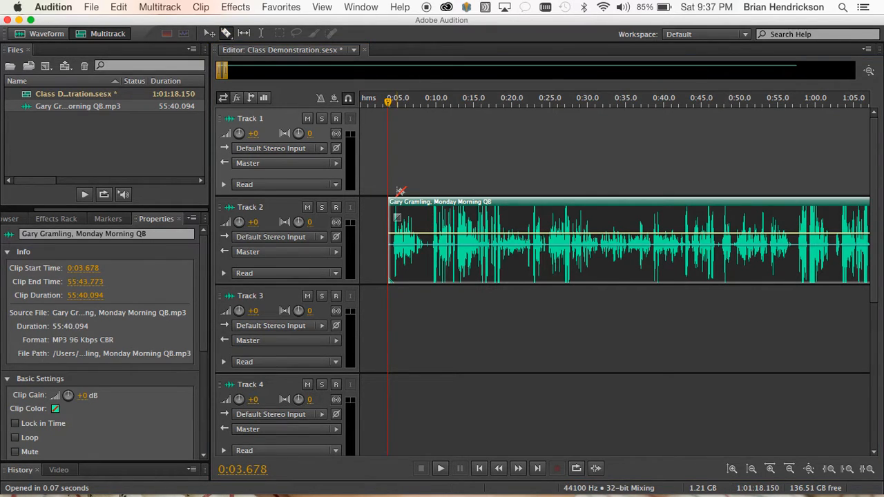
{"action": "key", "text": "equal"}
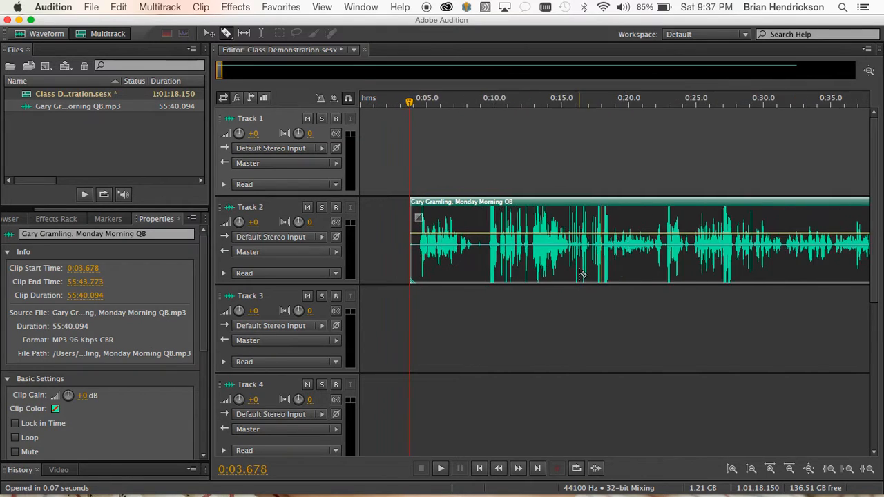
{"action": "scroll", "coordinate": [565, 330], "scroll_direction": "right", "scroll_amount": 2}
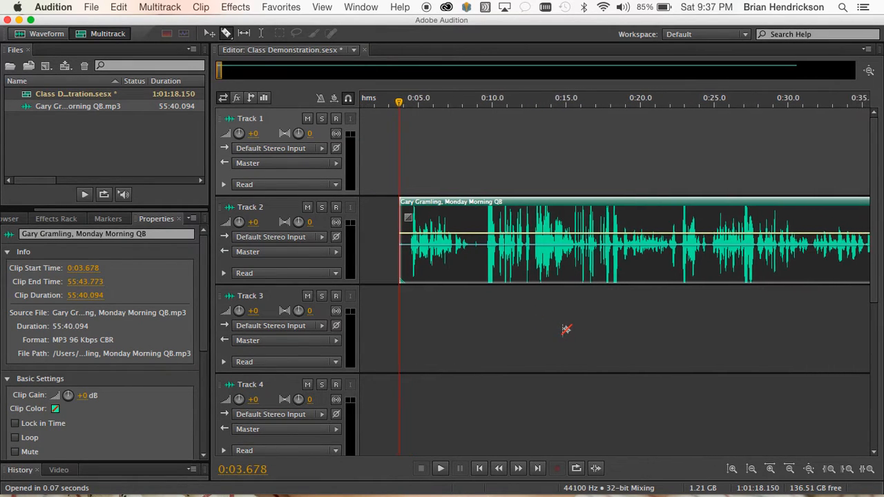
{"action": "scroll", "coordinate": [565, 329], "scroll_direction": "right", "scroll_amount": 5}
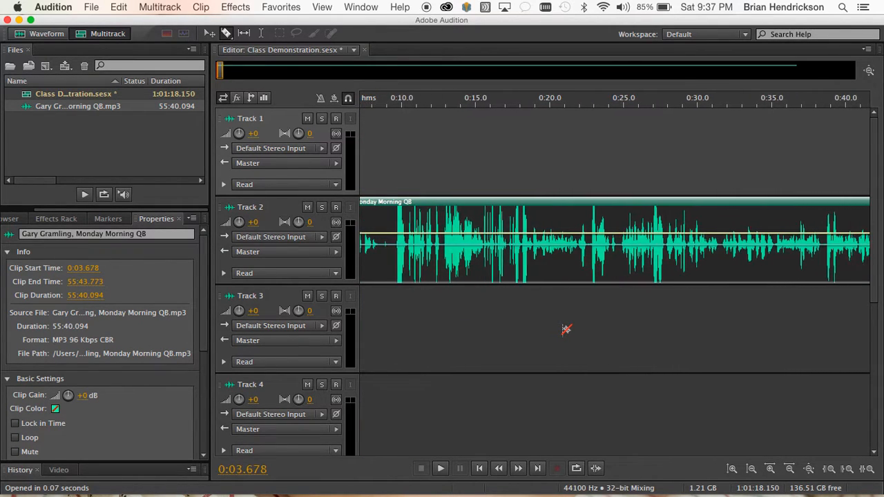
{"action": "scroll", "coordinate": [565, 330], "scroll_direction": "left", "scroll_amount": 5}
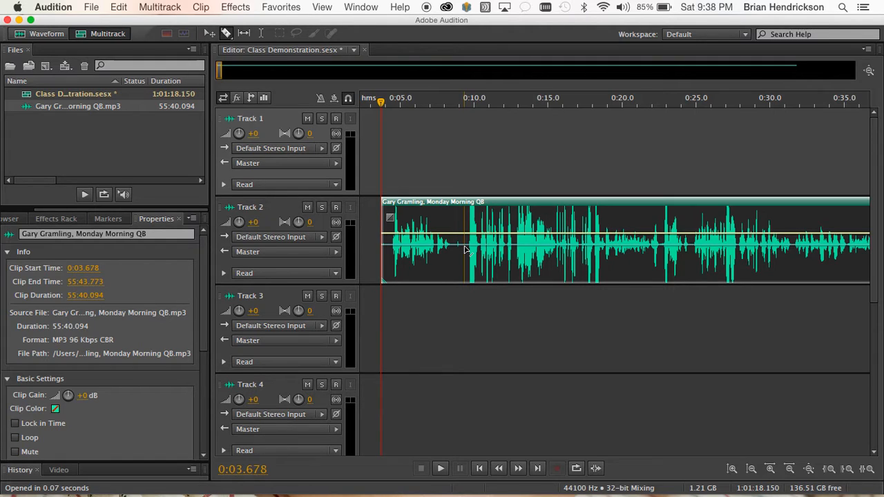
{"action": "left_click", "coordinate": [464, 246]}
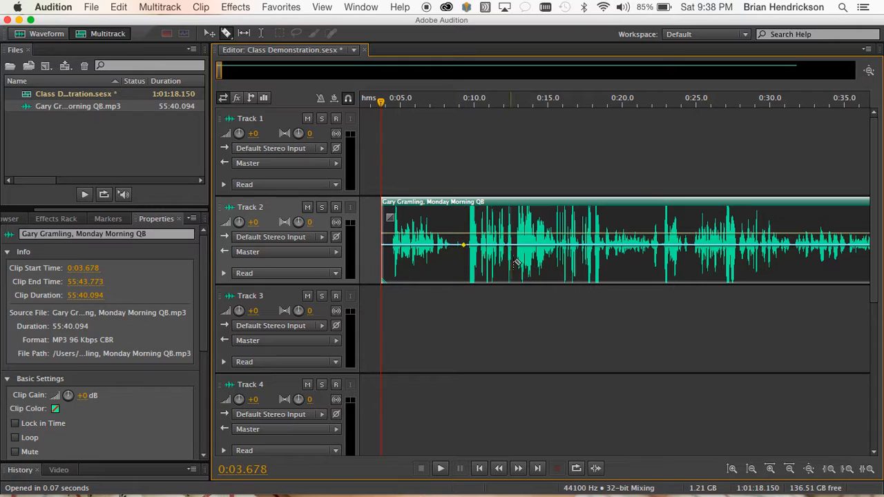
{"action": "left_click", "coordinate": [662, 262]}
{"action": "left_click", "coordinate": [463, 249]}
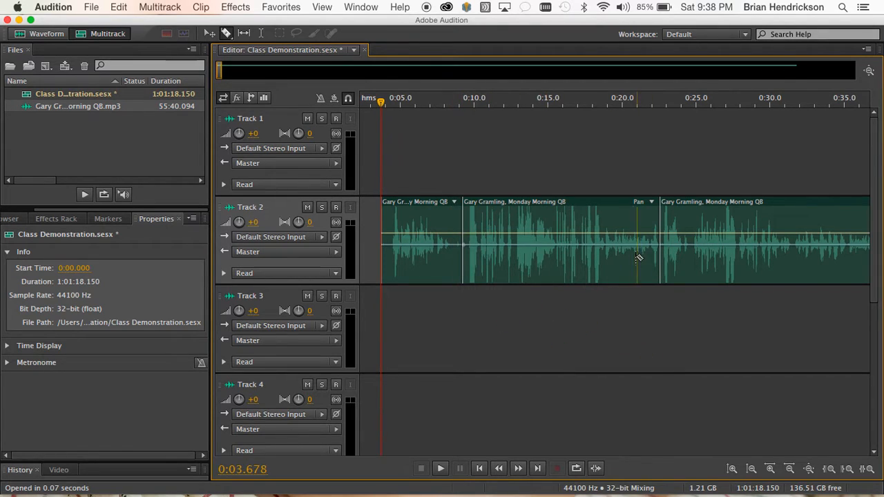
Move the middle segment up to Track 1, starting at about 7.8 seconds, and delete the two segments left on Track 2
{"action": "left_click", "coordinate": [209, 33]}
{"action": "left_click_drag", "start_coordinate": [523, 224], "coordinate": [505, 168]}
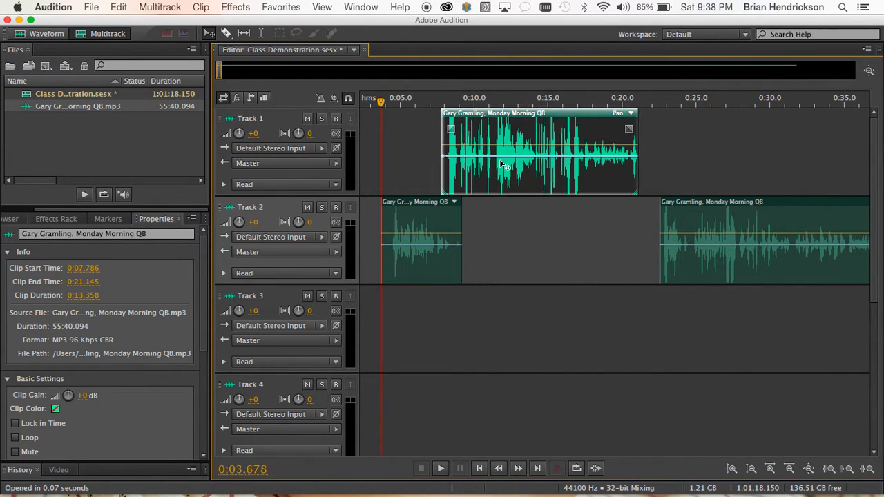
{"action": "left_click", "coordinate": [424, 225]}
{"action": "key", "text": "Delete"}
{"action": "left_click", "coordinate": [736, 229]}
{"action": "key", "text": "Delete"}
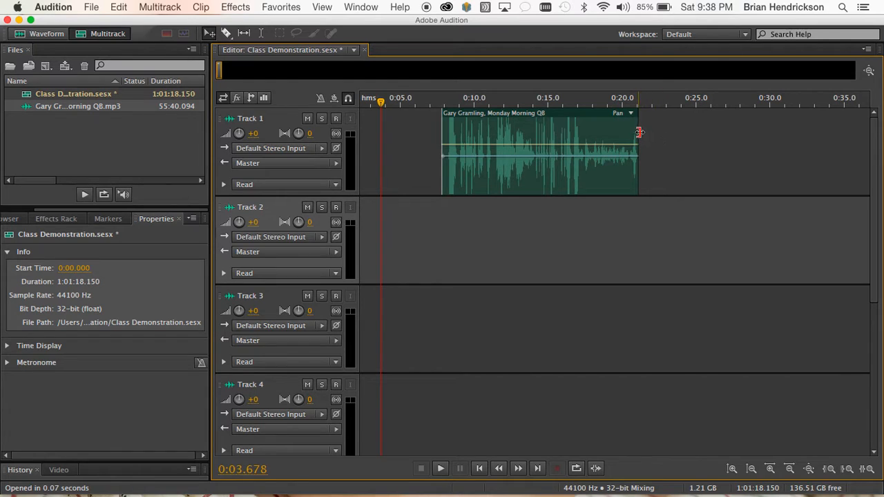
Extend the end of the Track 1 clip to a duration of about 13.7 seconds and shift its start to about 8.7 seconds
{"action": "mouse_move", "coordinate": [640, 133]}
{"action": "left_mouse_down"}
{"action": "mouse_move", "coordinate": [728, 131]}
{"action": "mouse_move", "coordinate": [642, 136]}
{"action": "left_mouse_up"}
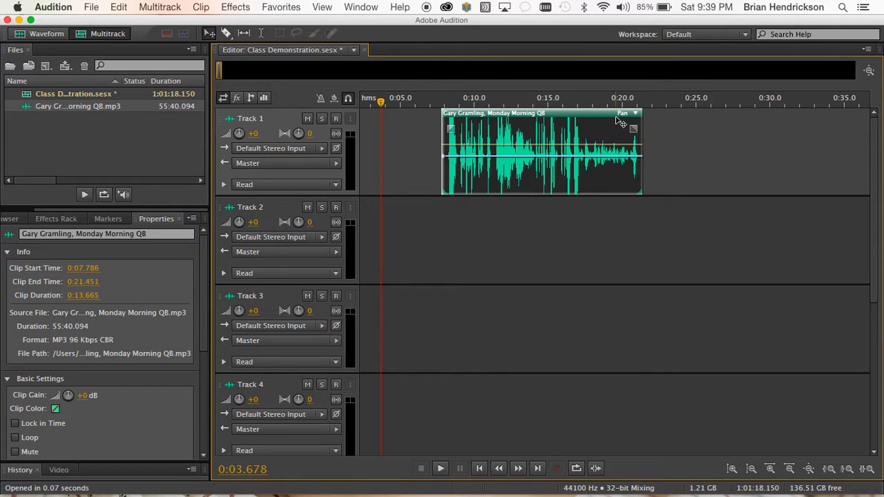
{"action": "mouse_move", "coordinate": [593, 116]}
{"action": "left_mouse_down"}
{"action": "mouse_move", "coordinate": [623, 116]}
{"action": "mouse_move", "coordinate": [605, 116]}
{"action": "left_mouse_up"}
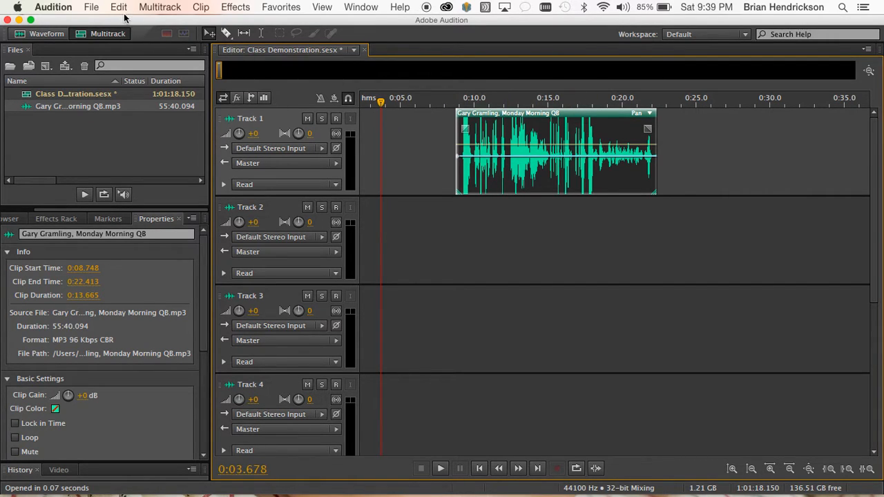
Create a 44100 Hz, 32-bit float stereo audio file named Intro Track and record about 5.8 seconds of speech into it
{"action": "left_click", "coordinate": [92, 7]}
{"action": "mouse_move", "coordinate": [97, 26]}
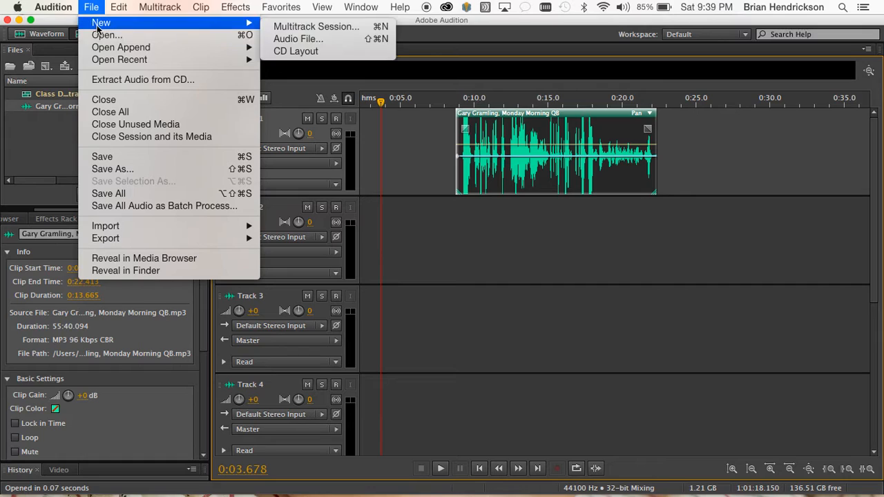
{"action": "left_click", "coordinate": [296, 39]}
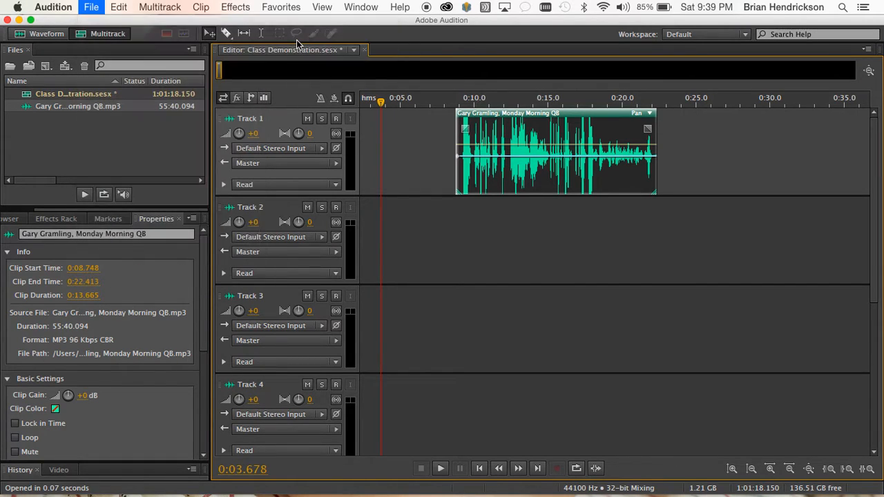
{"action": "key", "text": "BackSpace"}
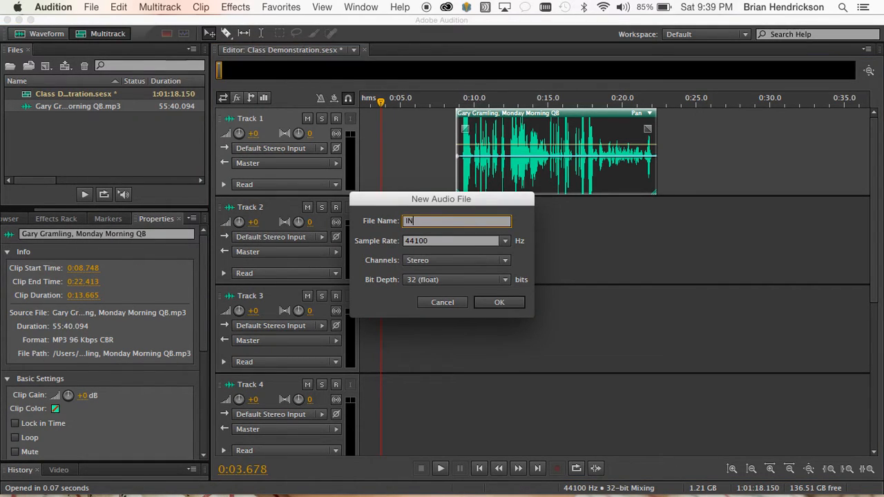
{"action": "type", "text": "Intro Track"}
{"action": "left_click", "coordinate": [502, 305]}
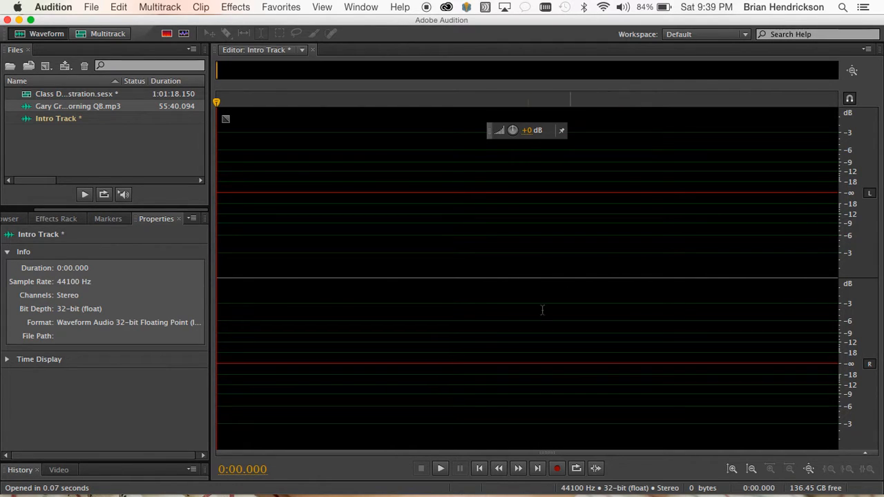
{"action": "left_click", "coordinate": [558, 469]}
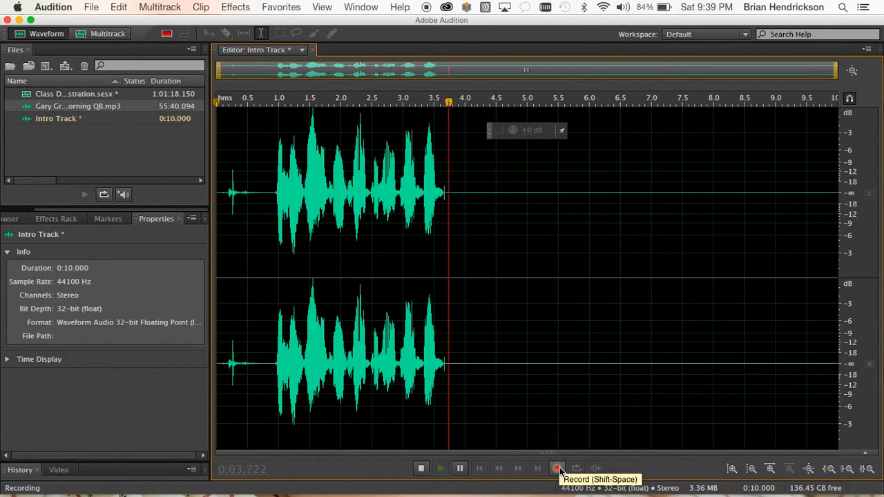
{"action": "left_click", "coordinate": [422, 468]}
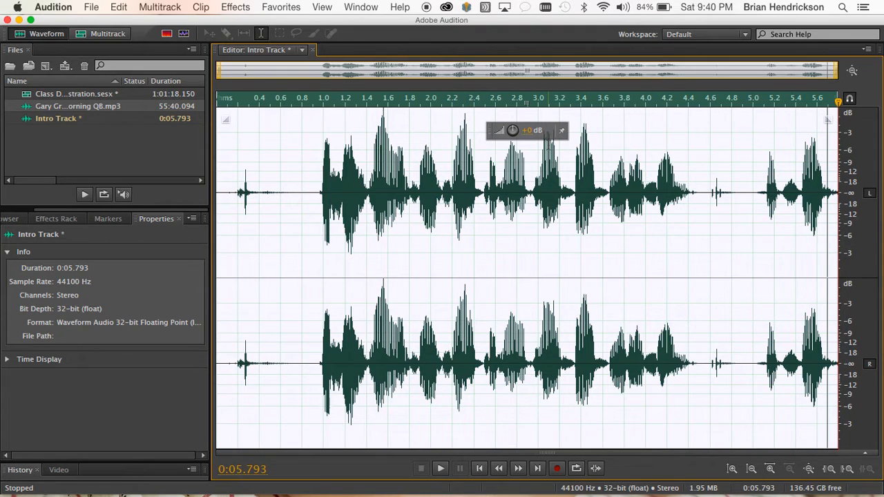
Place Intro Track on Track 1 at about 2.3 seconds in the multitrack session and butt the Monday Morning QB clip against its end
{"action": "left_click", "coordinate": [99, 35]}
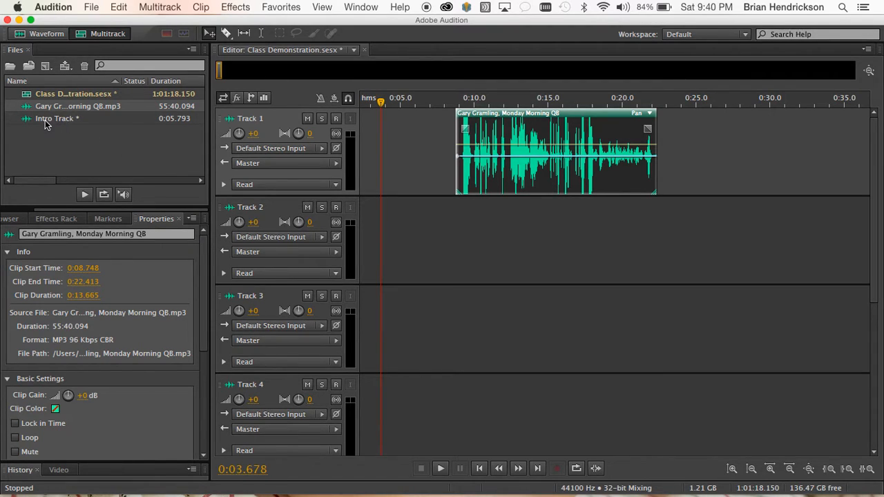
{"action": "left_click_drag", "start_coordinate": [47, 121], "coordinate": [359, 159]}
{"action": "mouse_move", "coordinate": [512, 119]}
{"action": "left_mouse_down"}
{"action": "mouse_move", "coordinate": [522, 119]}
{"action": "mouse_move", "coordinate": [504, 120]}
{"action": "left_mouse_up"}
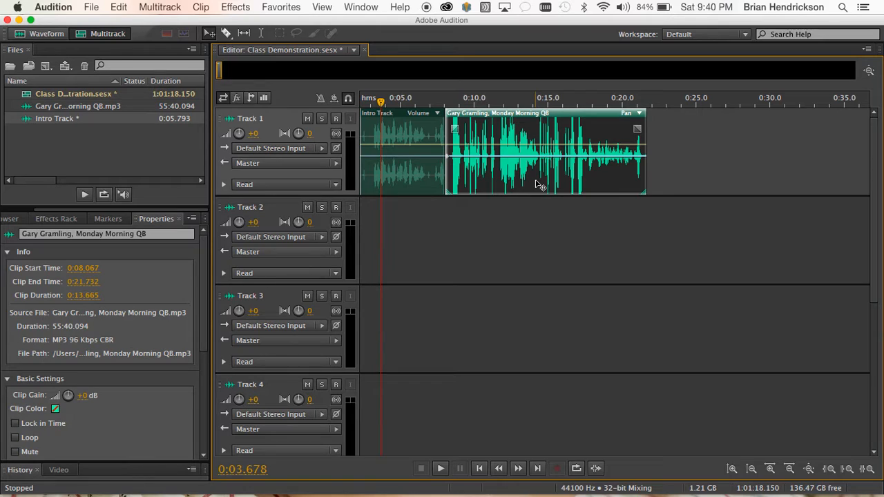
Play the transition between the two Track 1 clips from about 7.3 seconds to compare their volumes
{"action": "left_click_drag", "start_coordinate": [381, 101], "coordinate": [433, 104]}
{"action": "key", "text": "space"}
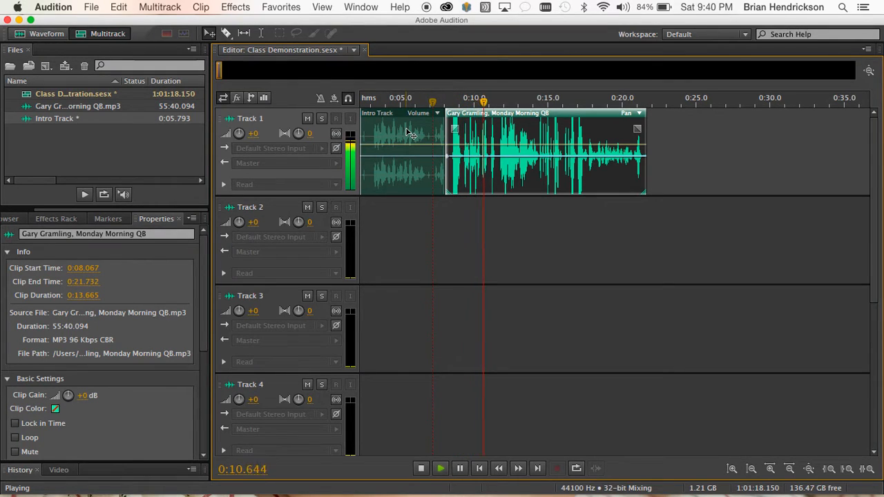
{"action": "key", "text": "space"}
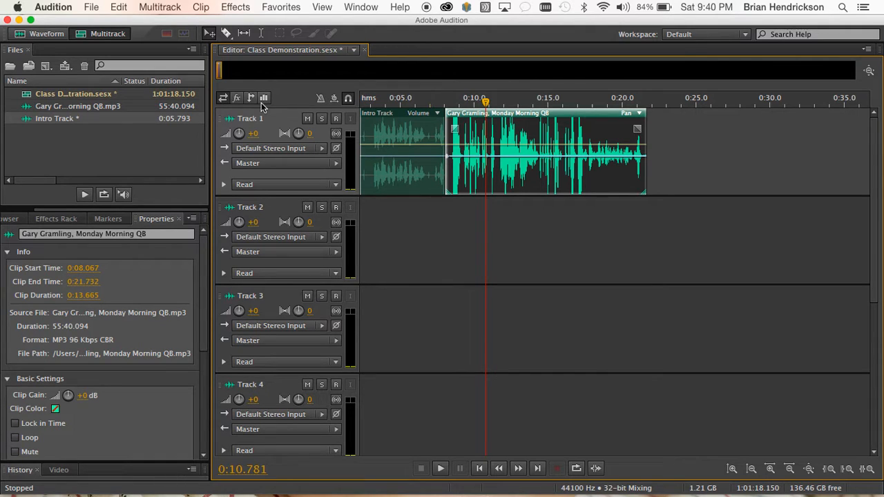
Match the Monday Morning QB clip's volume to ITU-R BS.1770-2 Loudness with a target of -23.0 LUFS
{"action": "left_click", "coordinate": [204, 11]}
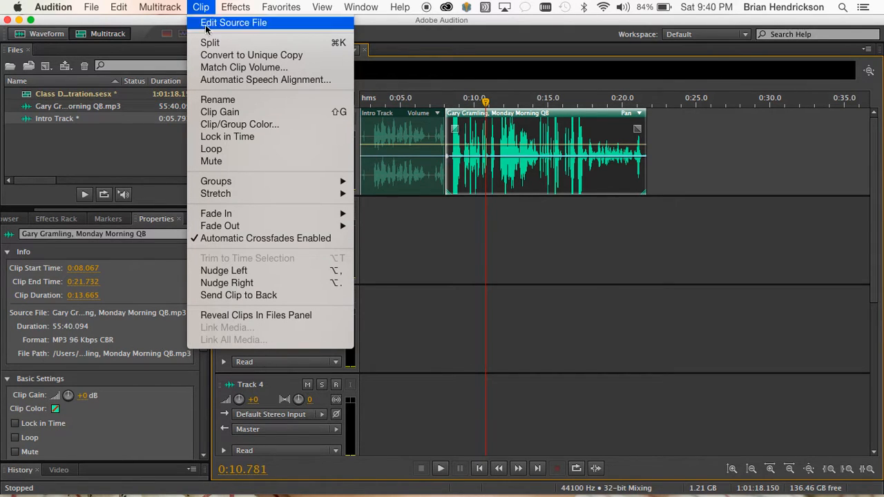
{"action": "left_click", "coordinate": [215, 68]}
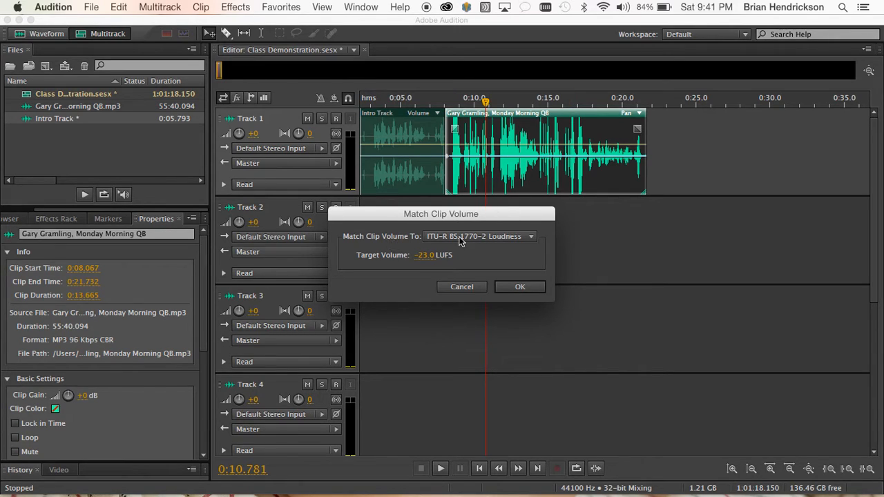
{"action": "left_click", "coordinate": [526, 288]}
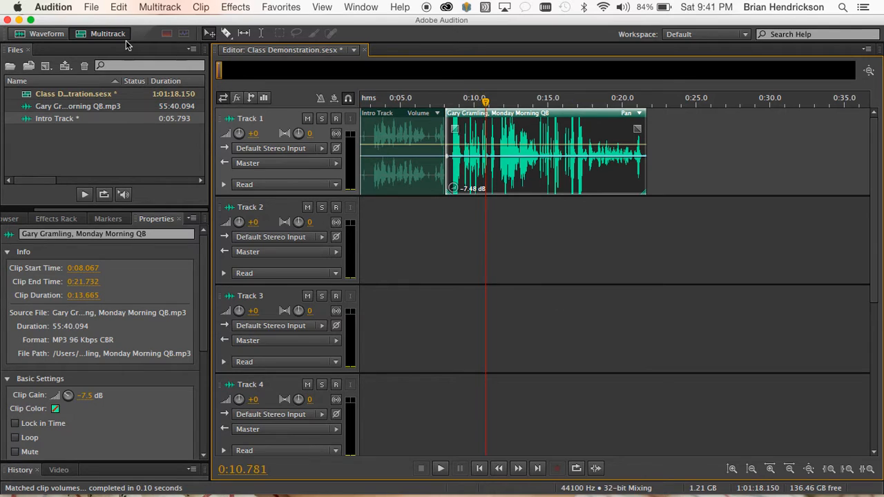
Export a mixdown of the entire session as the 192 Kbps MP3 Class Demonstration_mixdown.mp3 in the Desktop's ClassTest folder
{"action": "left_click", "coordinate": [94, 6]}
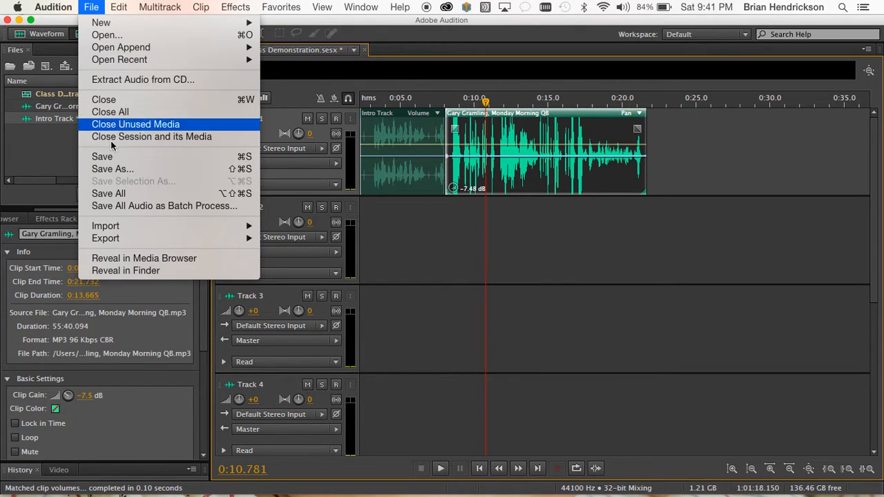
{"action": "mouse_move", "coordinate": [123, 242]}
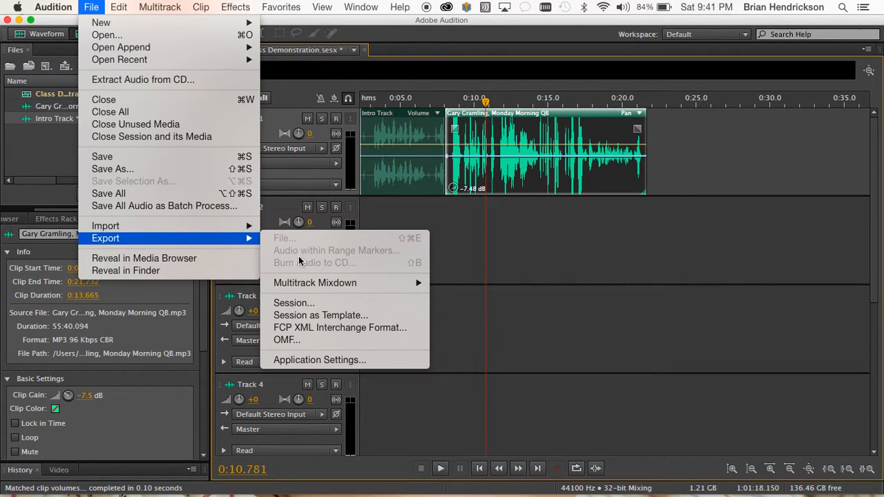
{"action": "mouse_move", "coordinate": [326, 284]}
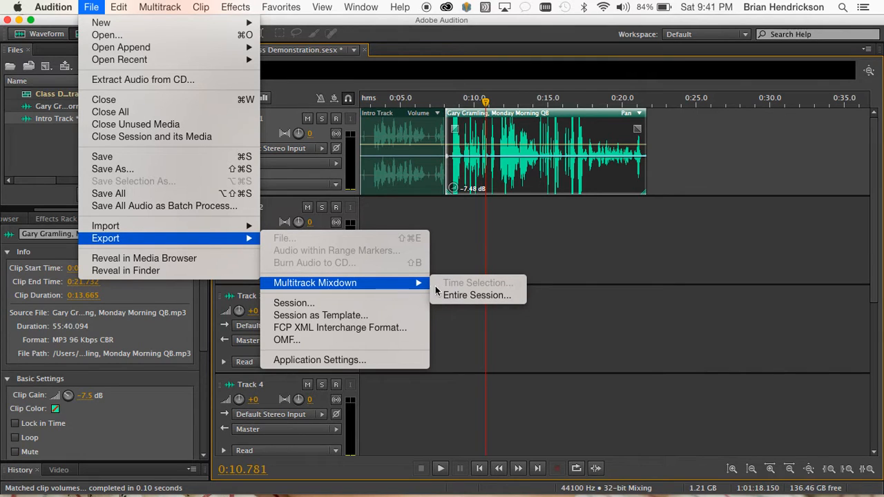
{"action": "left_click", "coordinate": [473, 299]}
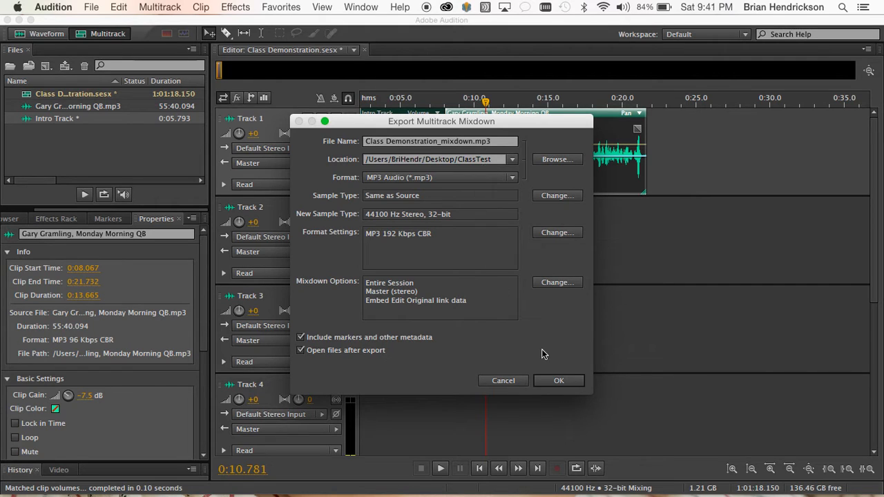
{"action": "left_click", "coordinate": [559, 381]}
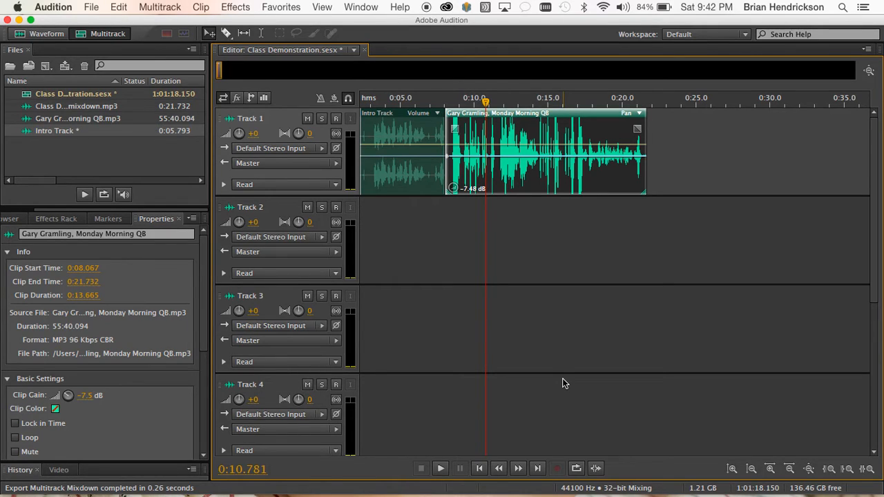
Switch to SoundCloud in Chrome and upload Class Test_mixdown.mp3 from the ClassTest folder
{"action": "mouse_move", "coordinate": [560, 494]}
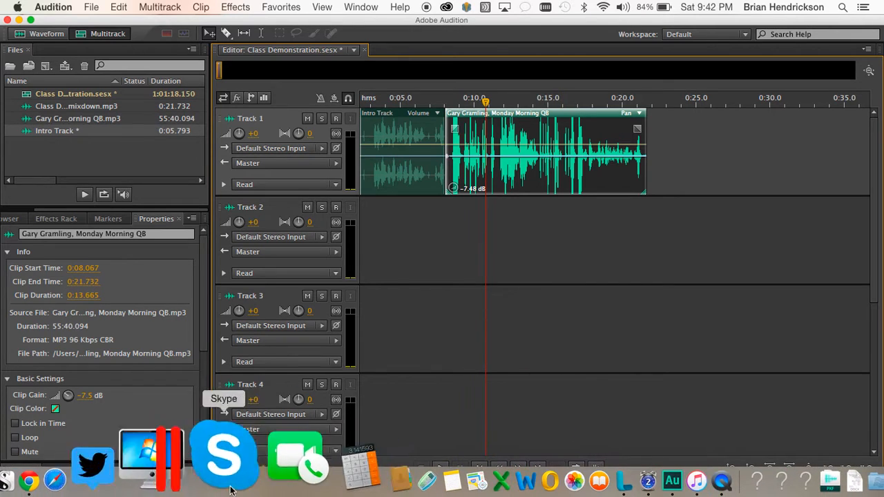
{"action": "left_click", "coordinate": [132, 457]}
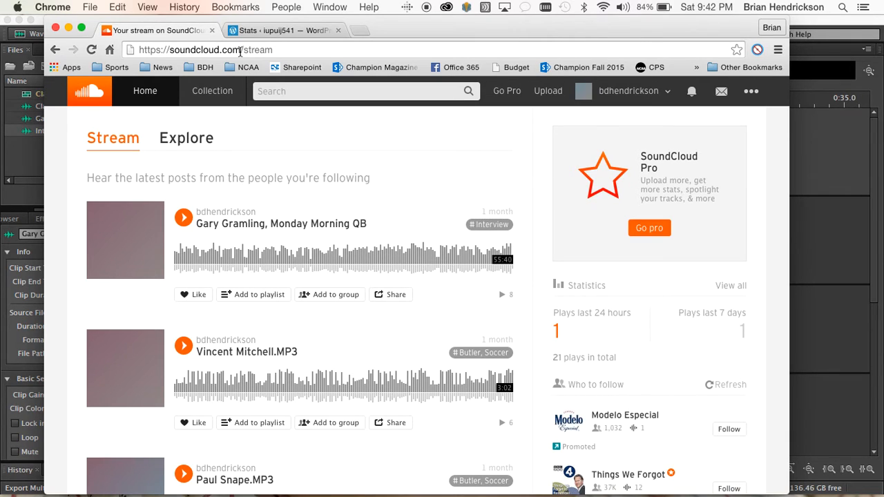
{"action": "left_click", "coordinate": [549, 92]}
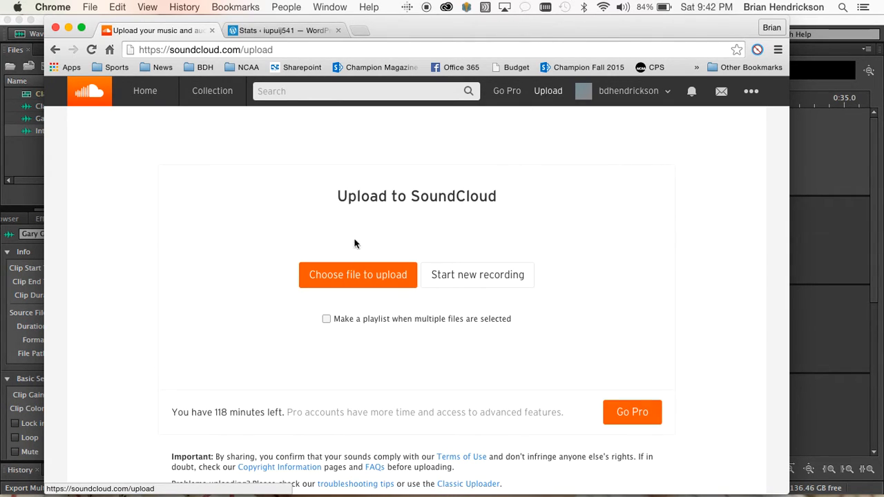
{"action": "left_click", "coordinate": [351, 276]}
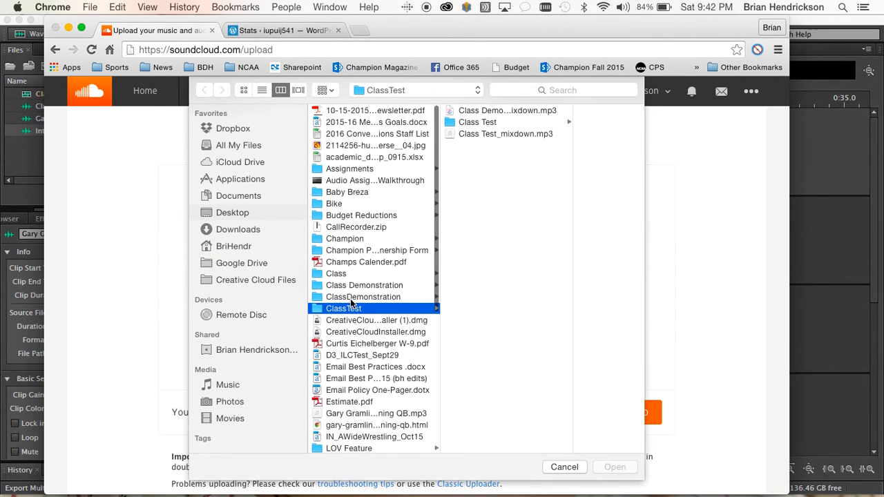
{"action": "left_click", "coordinate": [507, 140]}
{"action": "left_click", "coordinate": [506, 138]}
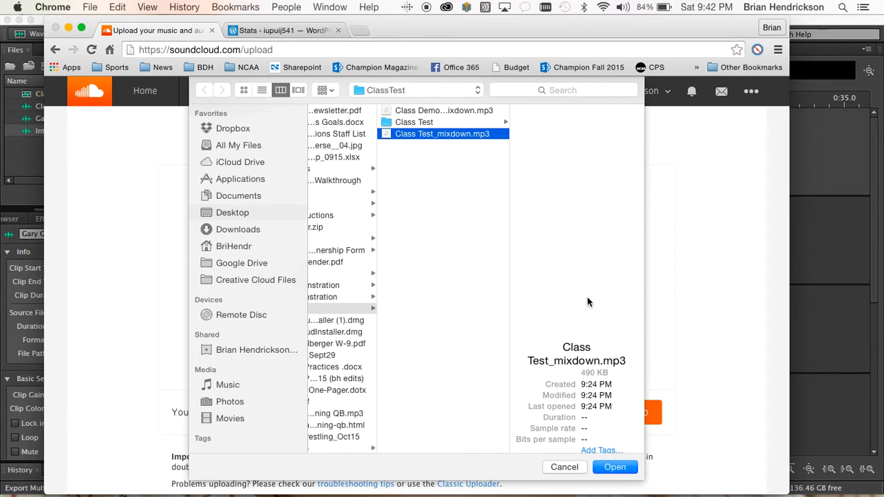
{"action": "left_click", "coordinate": [614, 468]}
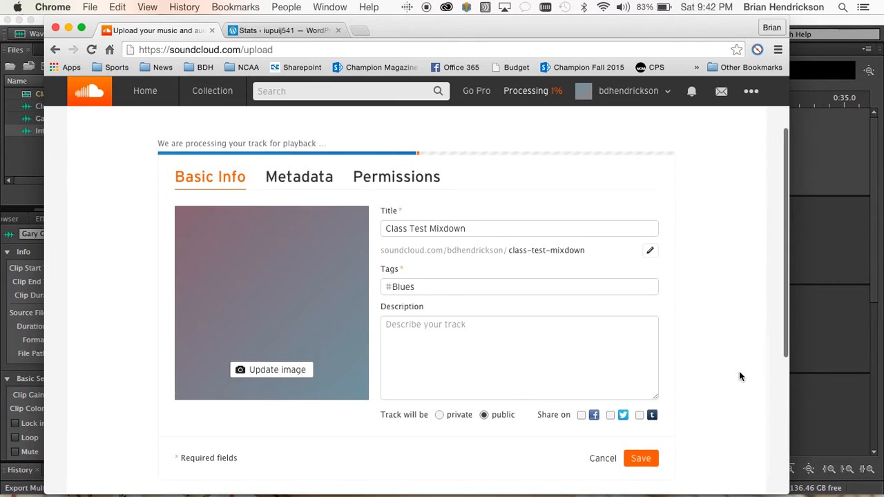
Save the uploaded Class Test Mixdown track as public with the Blues tag and copy its share link
{"action": "scroll", "coordinate": [735, 339], "scroll_direction": "up", "scroll_amount": 1}
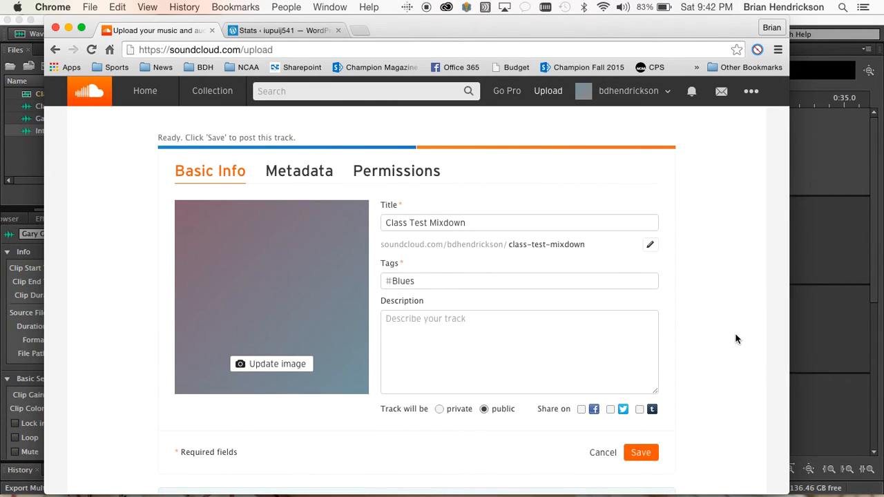
{"action": "left_click", "coordinate": [639, 455]}
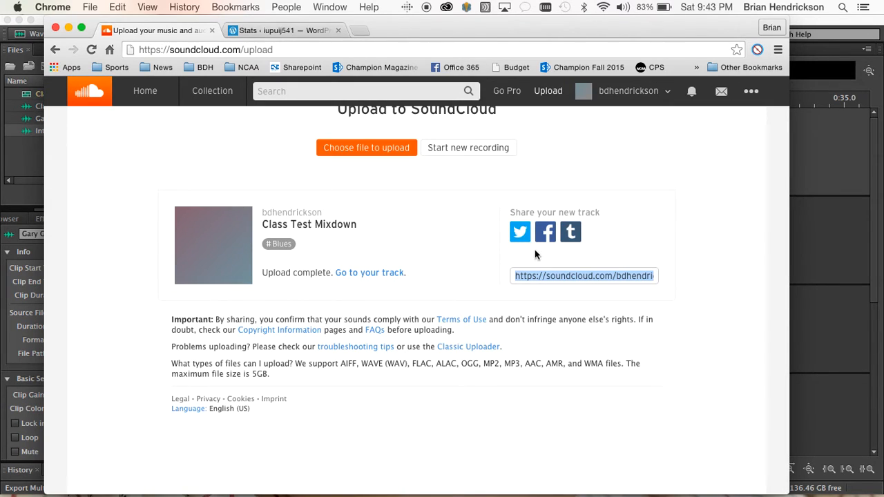
{"action": "left_click", "coordinate": [570, 280]}
Switch to WordPress and start a new blog post titled Audio Assignment, without restoring the previously started draft
{"action": "left_click", "coordinate": [304, 31]}
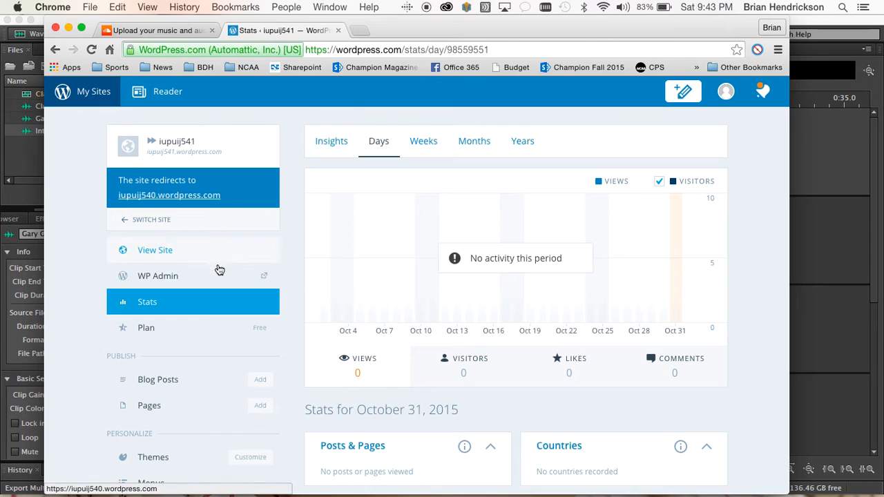
{"action": "scroll", "coordinate": [233, 311], "scroll_direction": "down", "scroll_amount": 1}
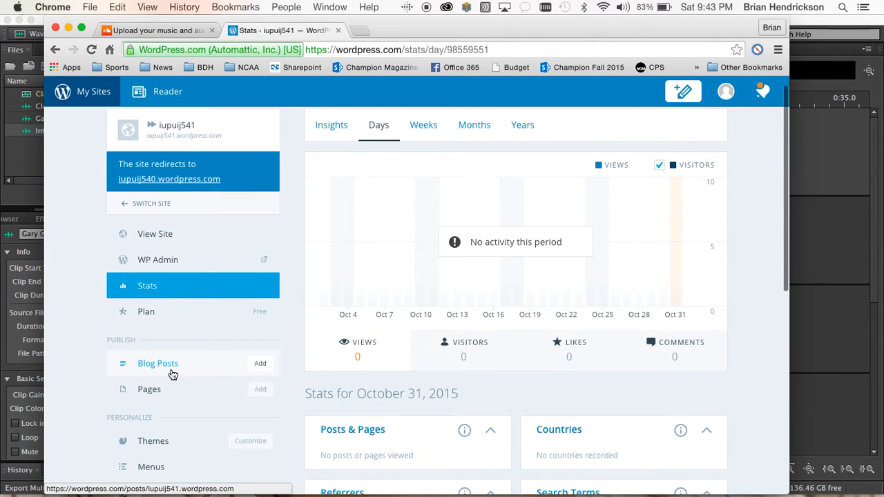
{"action": "left_click", "coordinate": [259, 364]}
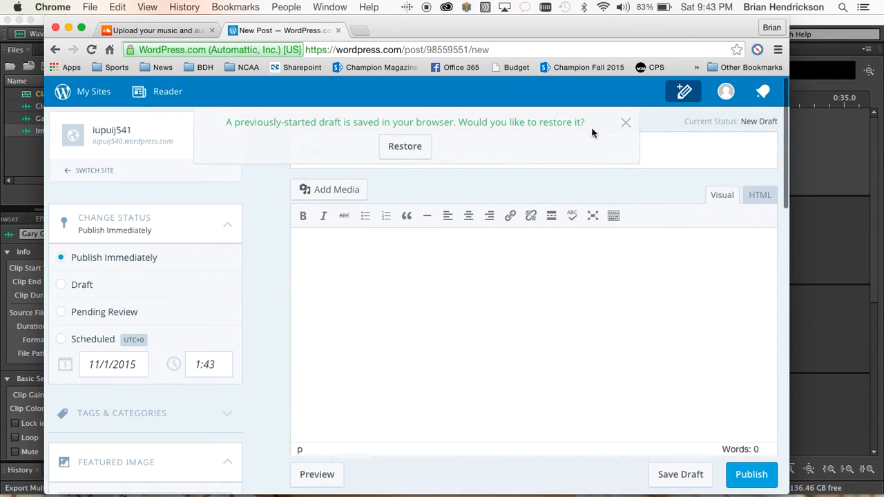
{"action": "left_click", "coordinate": [625, 122]}
{"action": "left_click", "coordinate": [328, 153]}
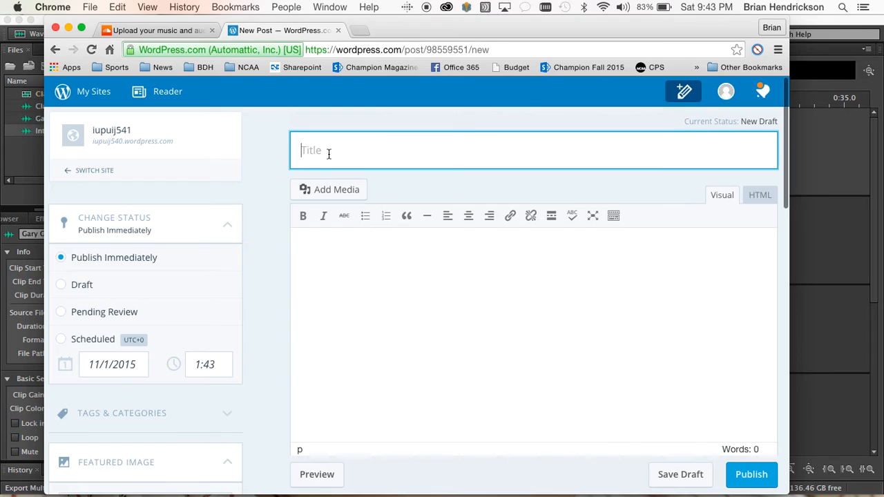
{"action": "type", "text": "Audio Assignment"}
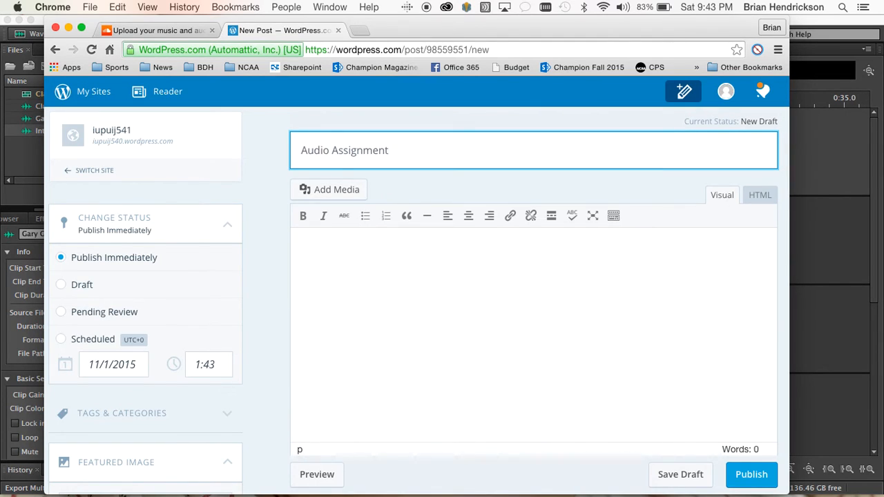
Insert the class-test-mixdown SoundCloud track into the post body from its copied URL
{"action": "left_click", "coordinate": [331, 272]}
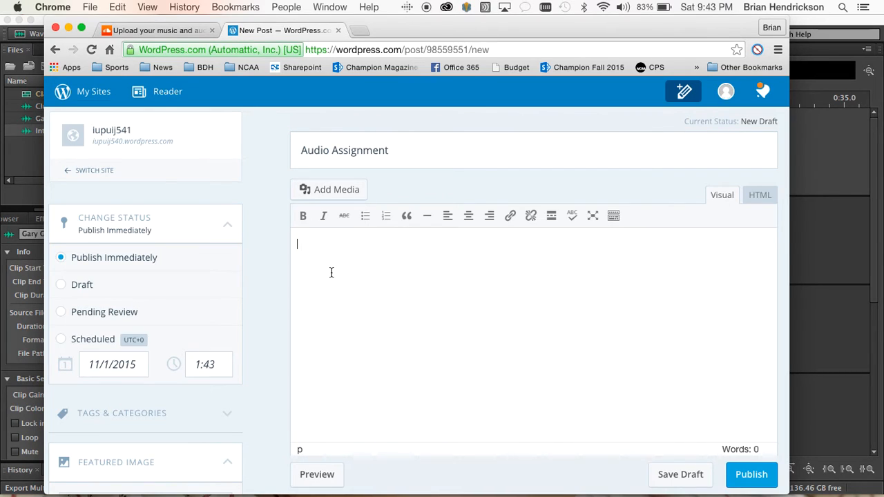
{"action": "left_click", "coordinate": [341, 197]}
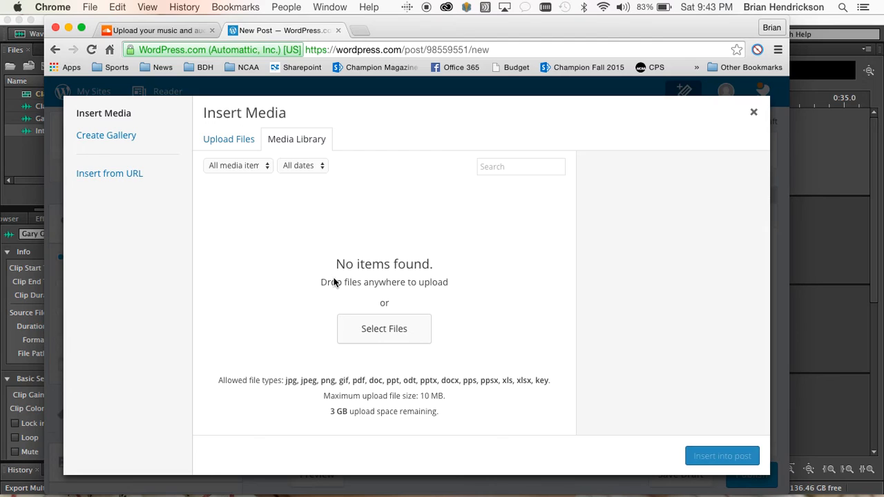
{"action": "left_click", "coordinate": [111, 177]}
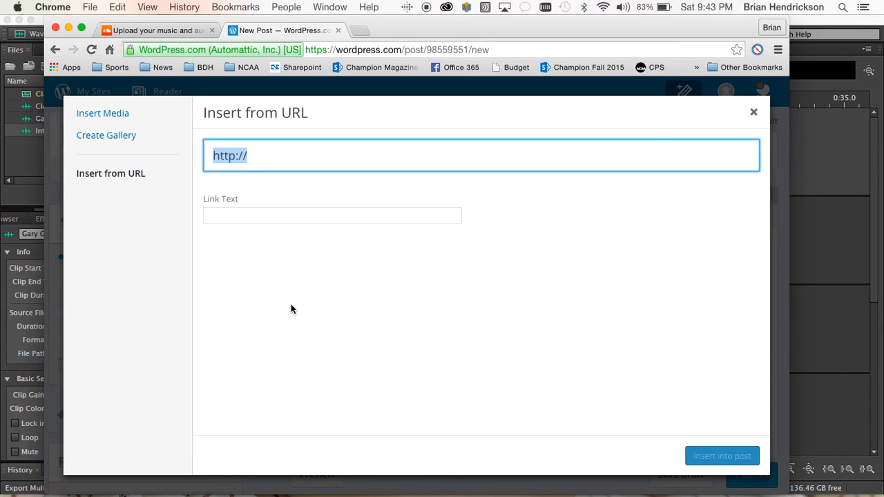
{"action": "type", "text": "https://soundcloud.com/bdhendrickson/class-test-mixdown"}
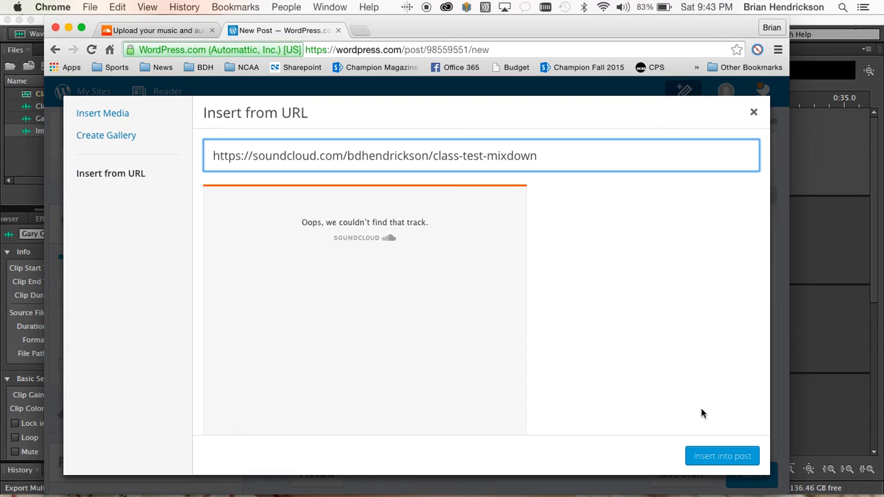
{"action": "left_click", "coordinate": [721, 456]}
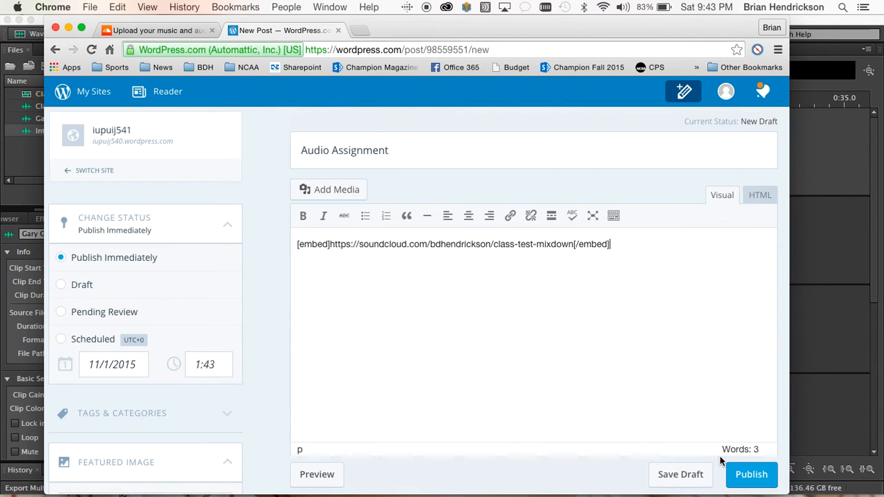